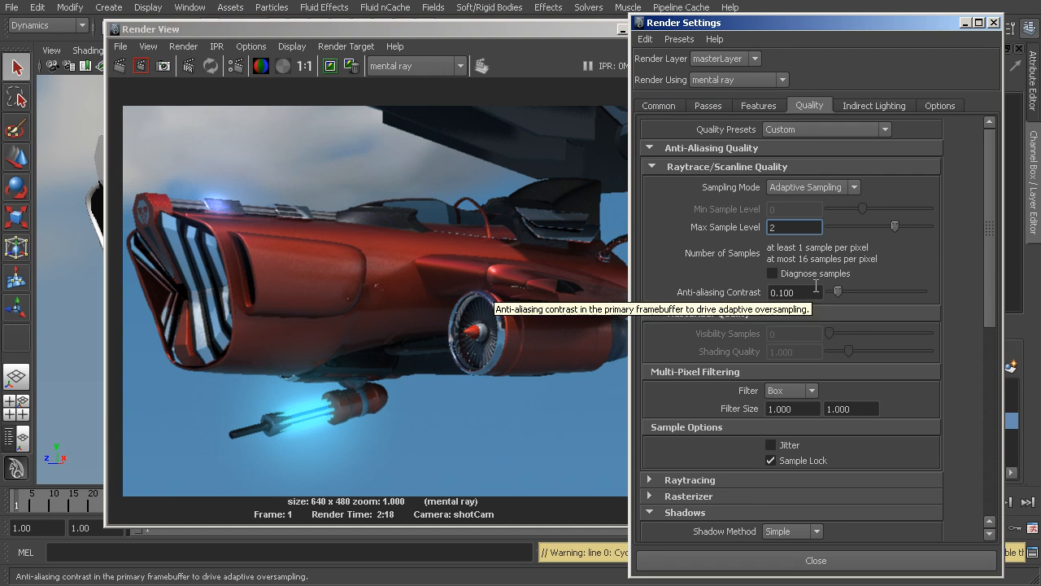
- Set the rendered image's file name prefix to ship_final in the common render settings
{"action": "left_click", "coordinate": [668, 107]}
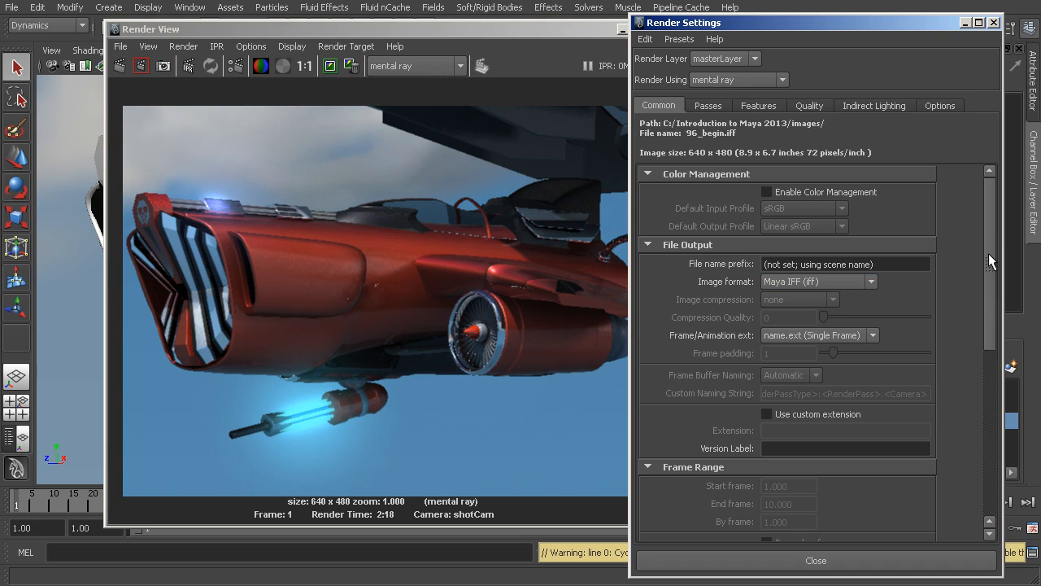
{"action": "left_click_drag", "start_coordinate": [988, 254], "coordinate": [984, 252]}
{"action": "double_click", "coordinate": [780, 265]}
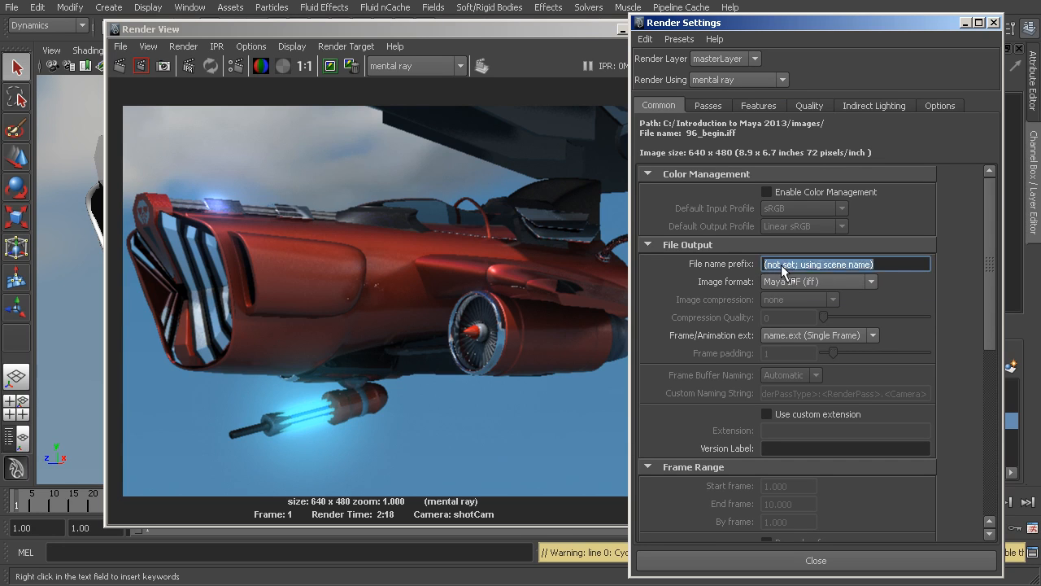
{"action": "double_click", "coordinate": [785, 267]}
{"action": "triple_click", "coordinate": [841, 261]}
{"action": "left_click_drag", "start_coordinate": [895, 261], "coordinate": [762, 265]}
{"action": "key", "text": "BackSpace"}
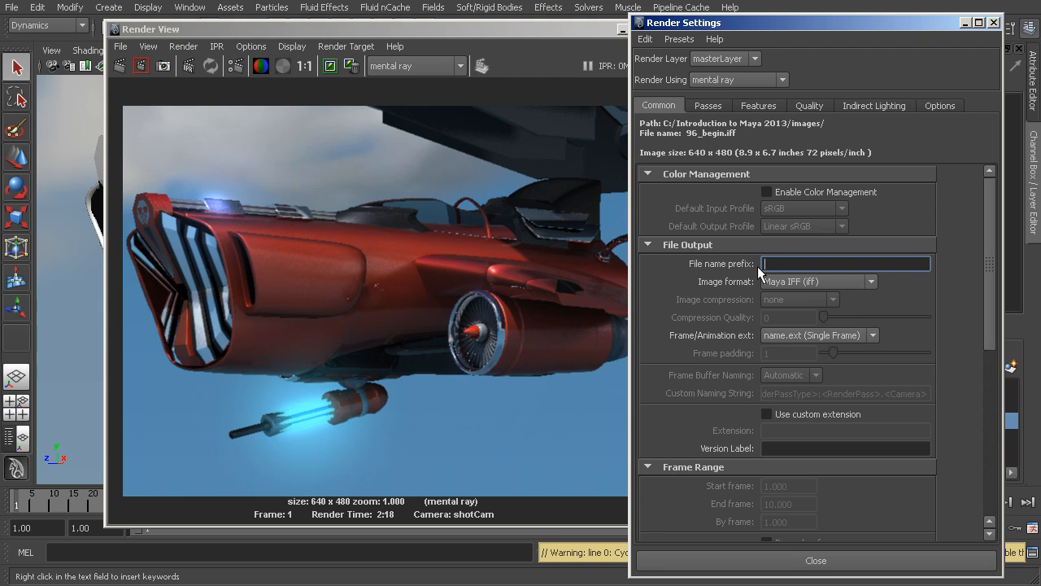
{"action": "type", "text": "ship_final"}
{"action": "key", "text": "Return"}
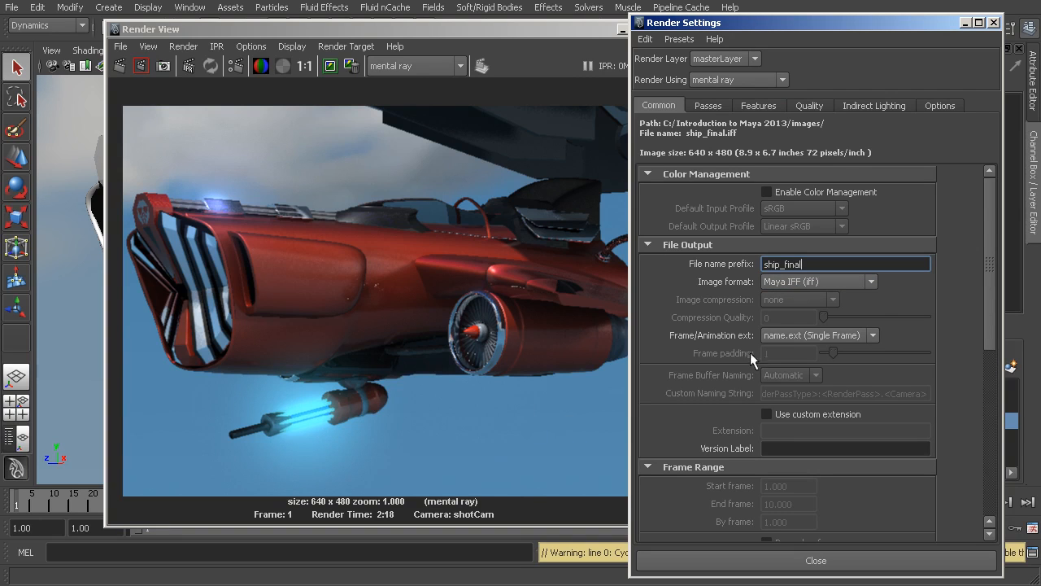
- Set the render output's image format to Targa (tga)
{"action": "left_click", "coordinate": [777, 283]}
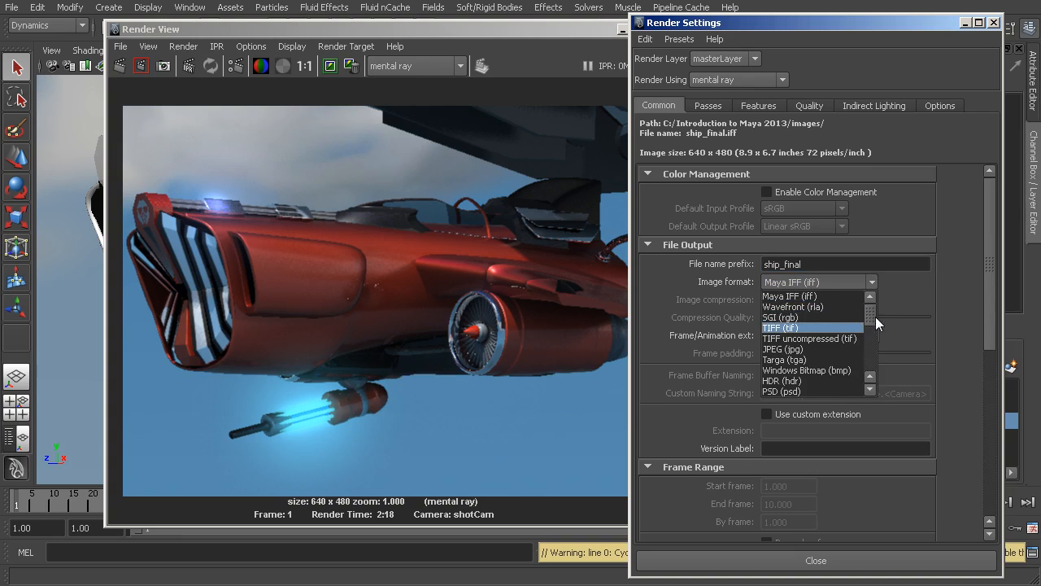
{"action": "mouse_move", "coordinate": [872, 314]}
{"action": "left_mouse_down"}
{"action": "mouse_move", "coordinate": [871, 361]}
{"action": "mouse_move", "coordinate": [872, 318]}
{"action": "left_mouse_up"}
{"action": "left_click", "coordinate": [871, 296]}
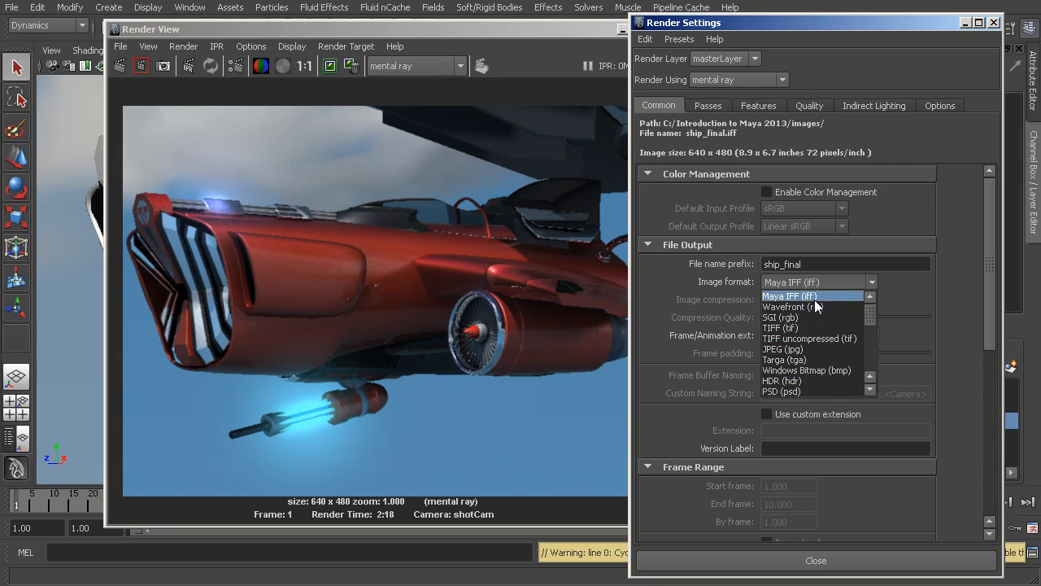
{"action": "scroll", "coordinate": [870, 312], "scroll_direction": "down", "scroll_amount": 4}
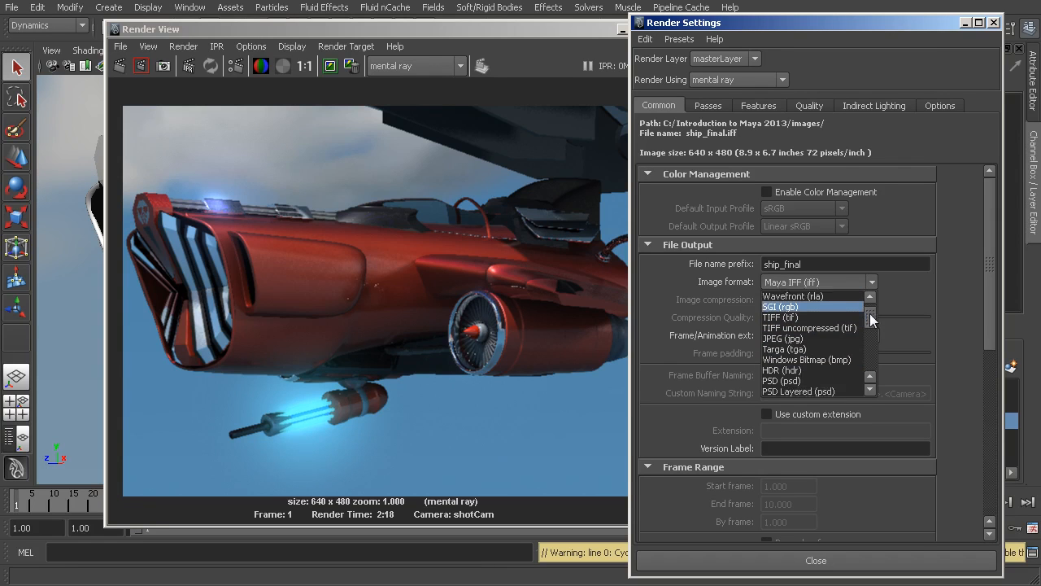
{"action": "mouse_move", "coordinate": [869, 326]}
{"action": "left_mouse_down"}
{"action": "mouse_move", "coordinate": [865, 357]}
{"action": "mouse_move", "coordinate": [871, 312]}
{"action": "left_mouse_up"}
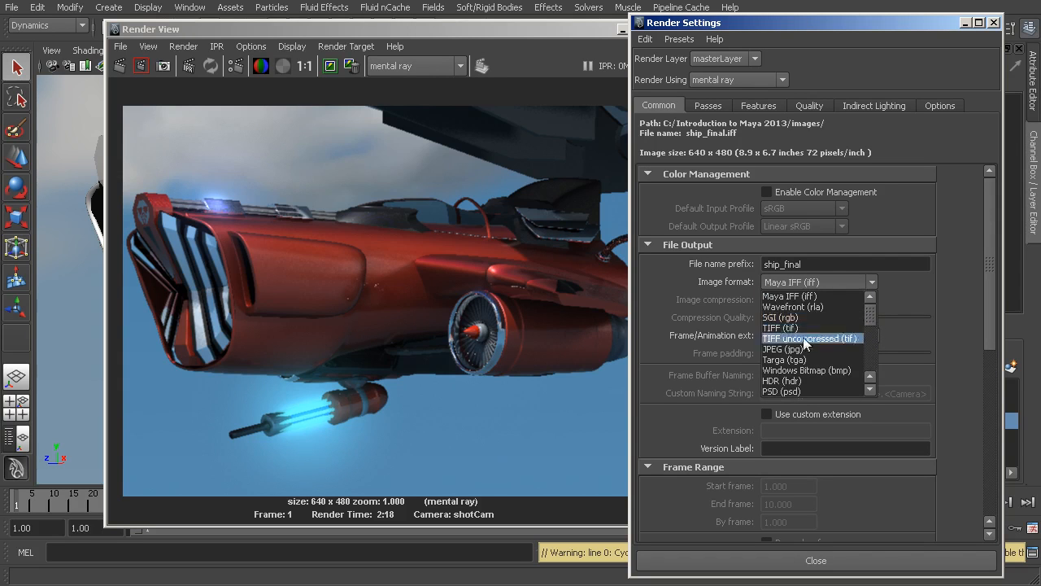
{"action": "left_click", "coordinate": [794, 359]}
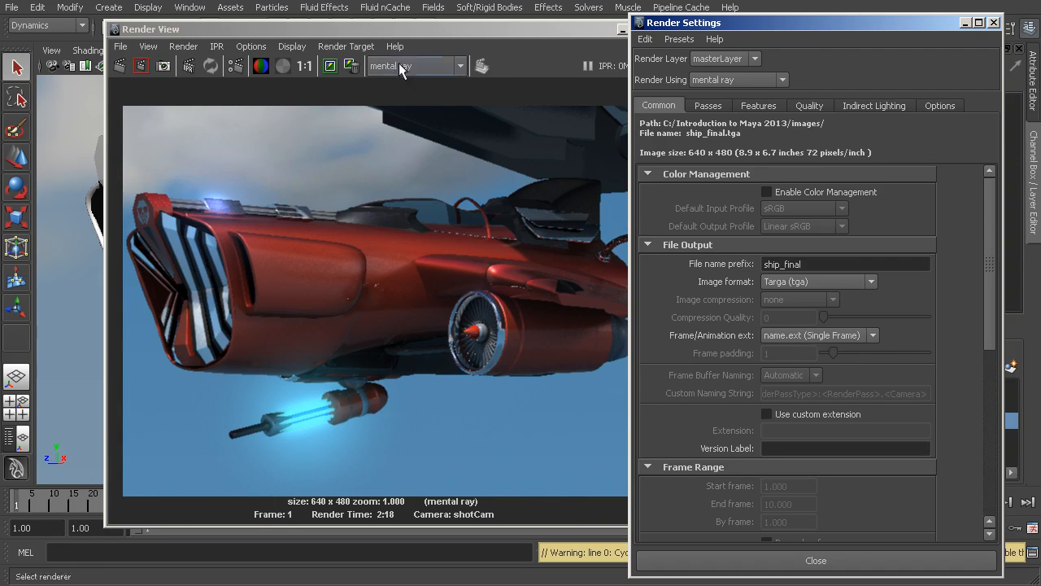
- Move the Render View out of the way and set the frame/animation extension to name.#.ext
{"action": "left_click", "coordinate": [460, 32]}
{"action": "left_click_drag", "start_coordinate": [460, 8], "coordinate": [461, 4]}
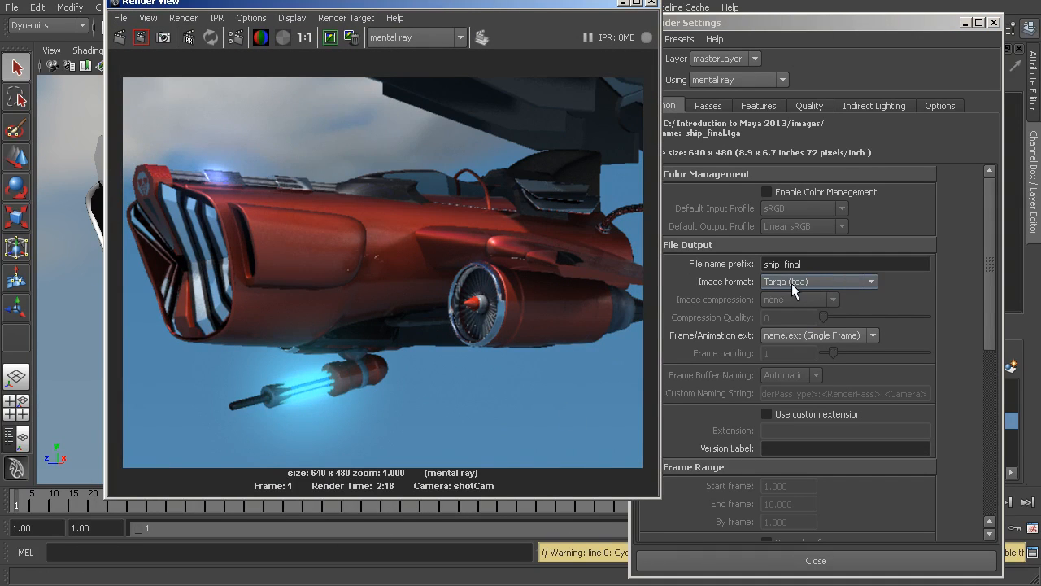
{"action": "left_click", "coordinate": [991, 262]}
{"action": "left_click_drag", "start_coordinate": [991, 262], "coordinate": [989, 258]}
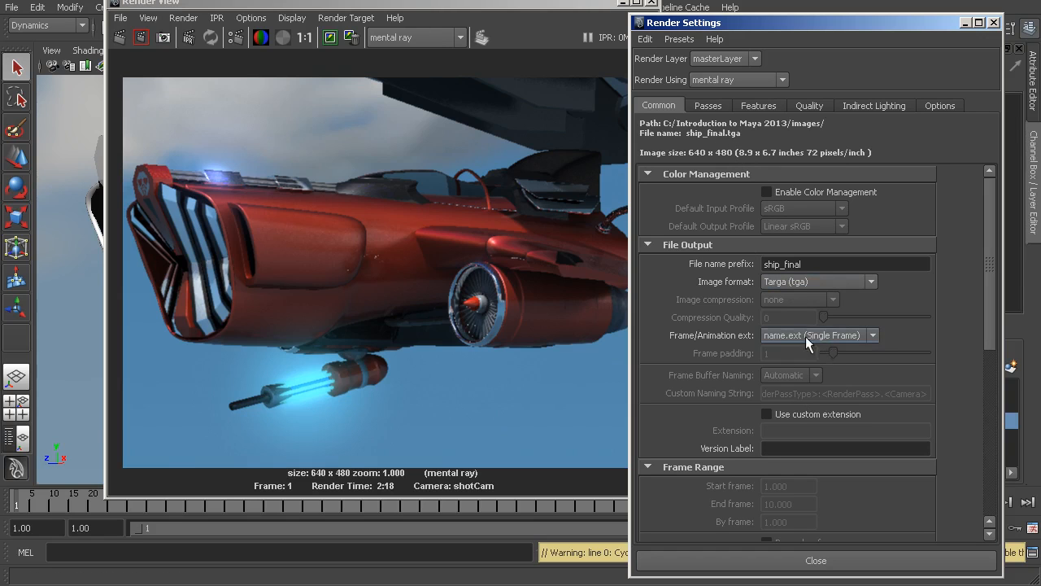
{"action": "left_click", "coordinate": [862, 335]}
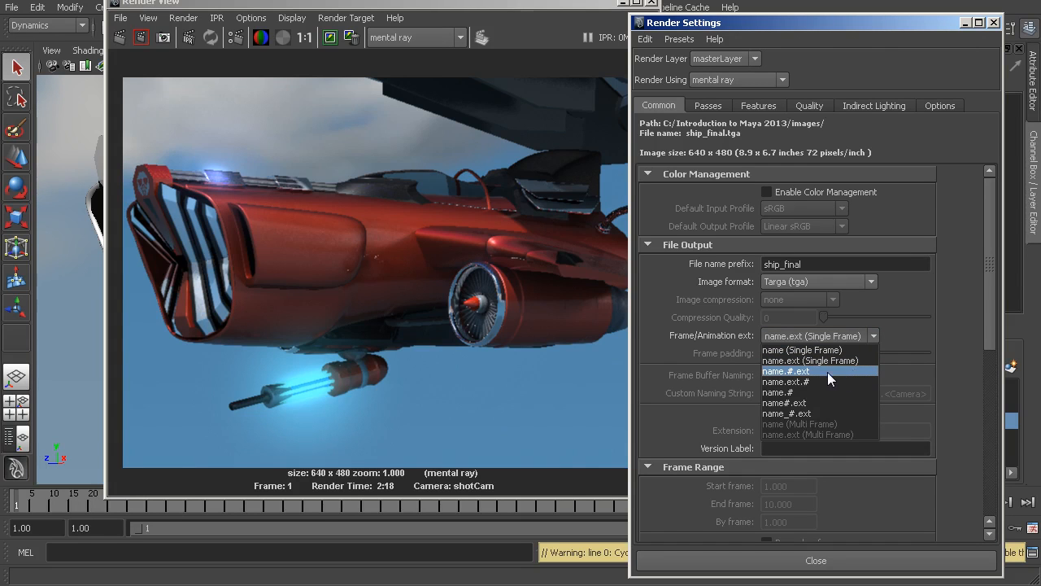
{"action": "left_click", "coordinate": [790, 370]}
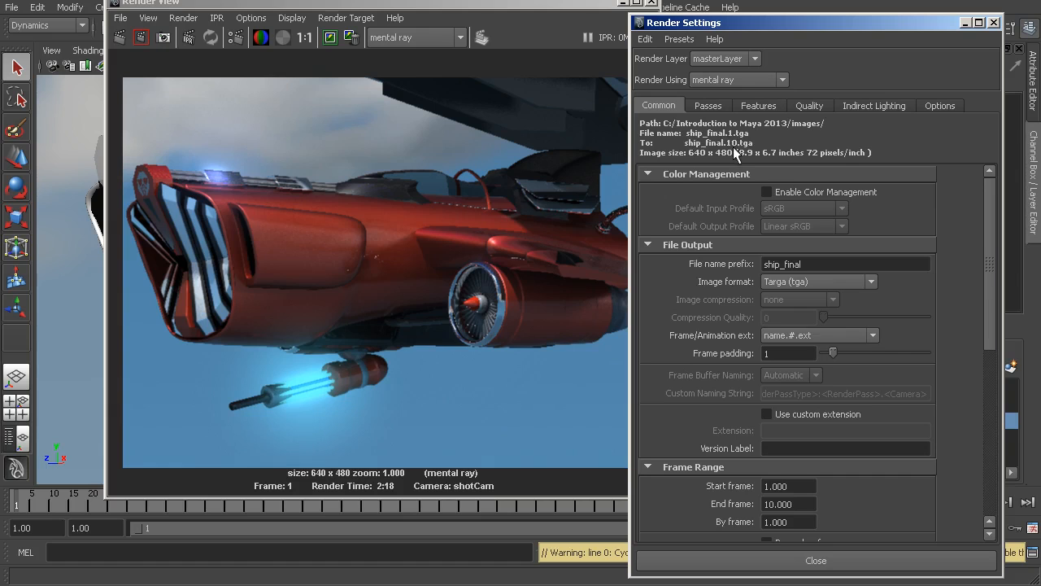
- Try the name.ext.# frame naming and switch back to name.#.ext
{"action": "left_click", "coordinate": [814, 335]}
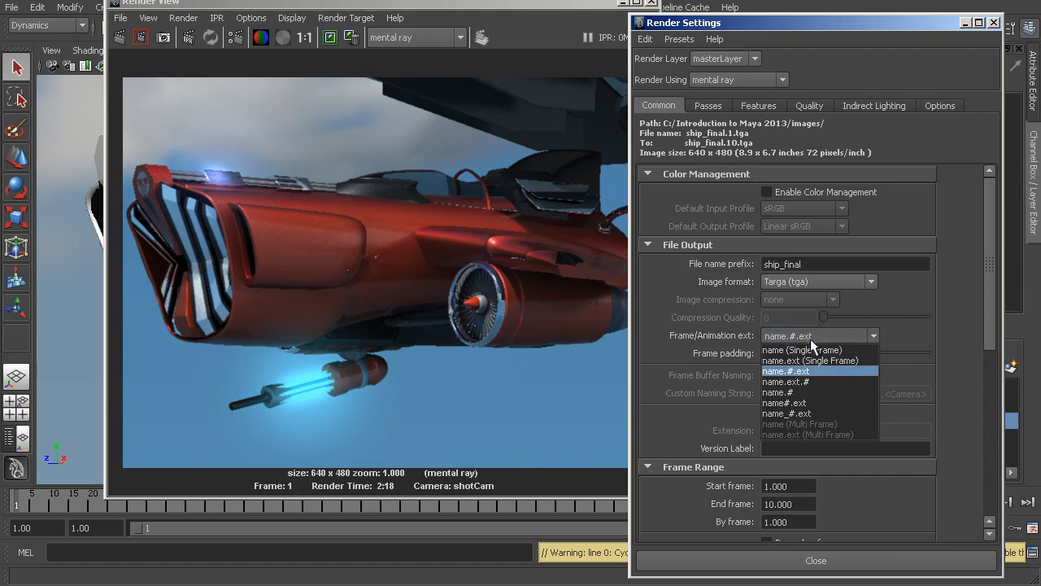
{"action": "left_click", "coordinate": [807, 383]}
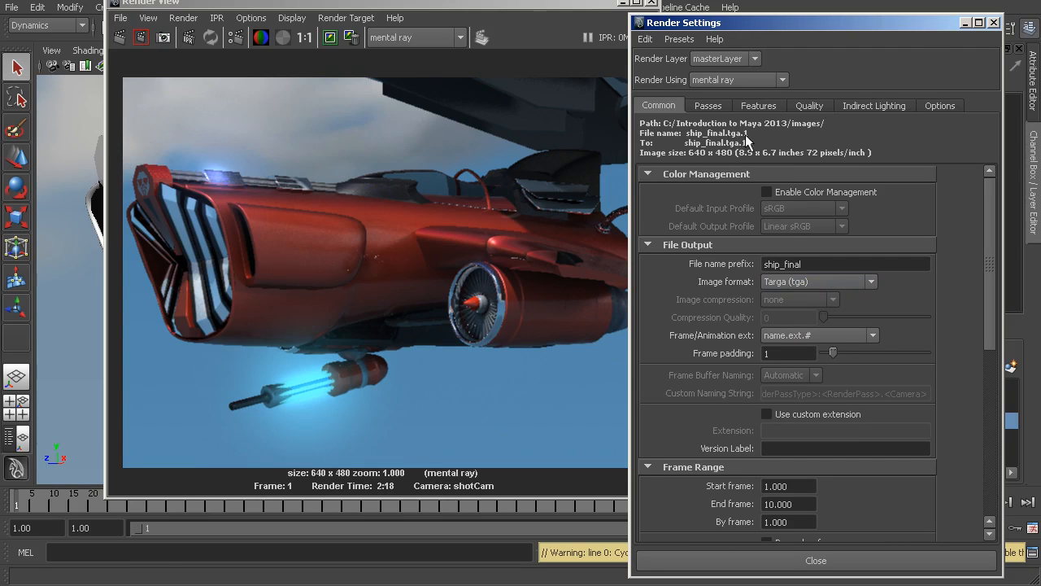
{"action": "left_click", "coordinate": [811, 336]}
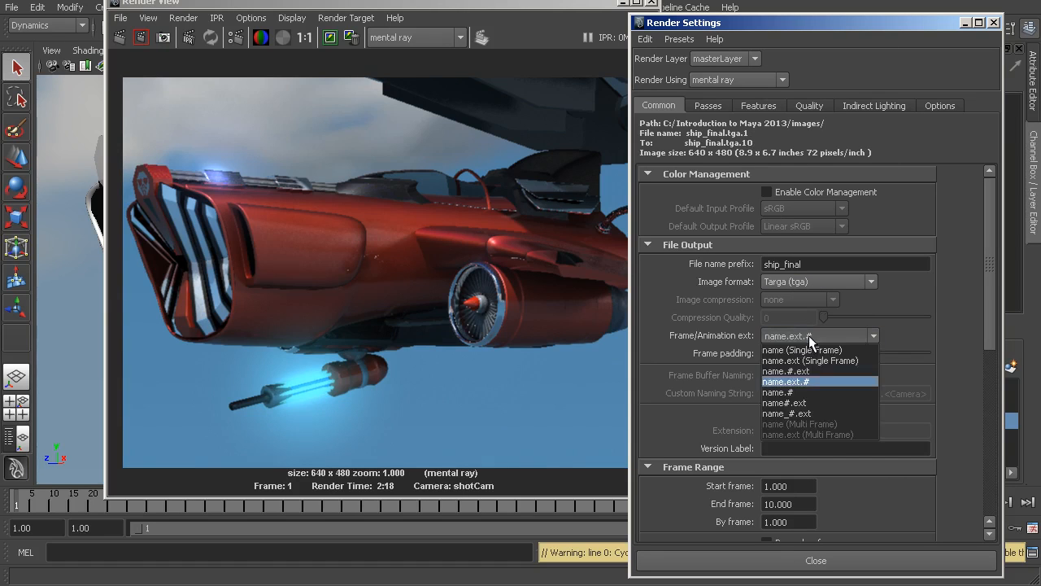
{"action": "left_click", "coordinate": [816, 370]}
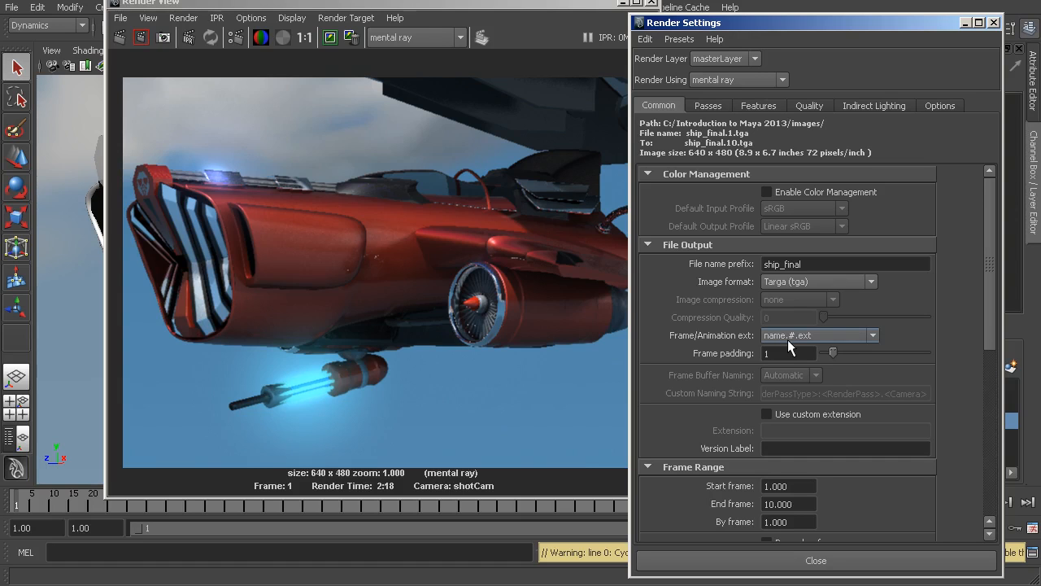
- Set the end frame of the render's frame range to 200
{"action": "left_click", "coordinate": [781, 282]}
{"action": "left_click", "coordinate": [781, 283]}
{"action": "mouse_move", "coordinate": [991, 239]}
{"action": "left_mouse_down"}
{"action": "mouse_move", "coordinate": [992, 265]}
{"action": "mouse_move", "coordinate": [993, 249]}
{"action": "left_mouse_up"}
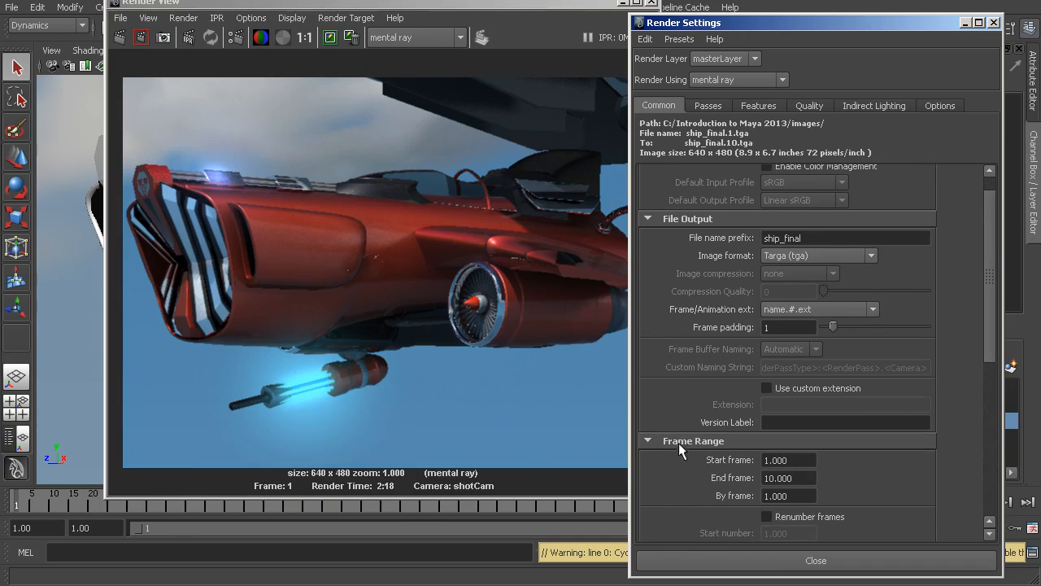
{"action": "left_click", "coordinate": [805, 478]}
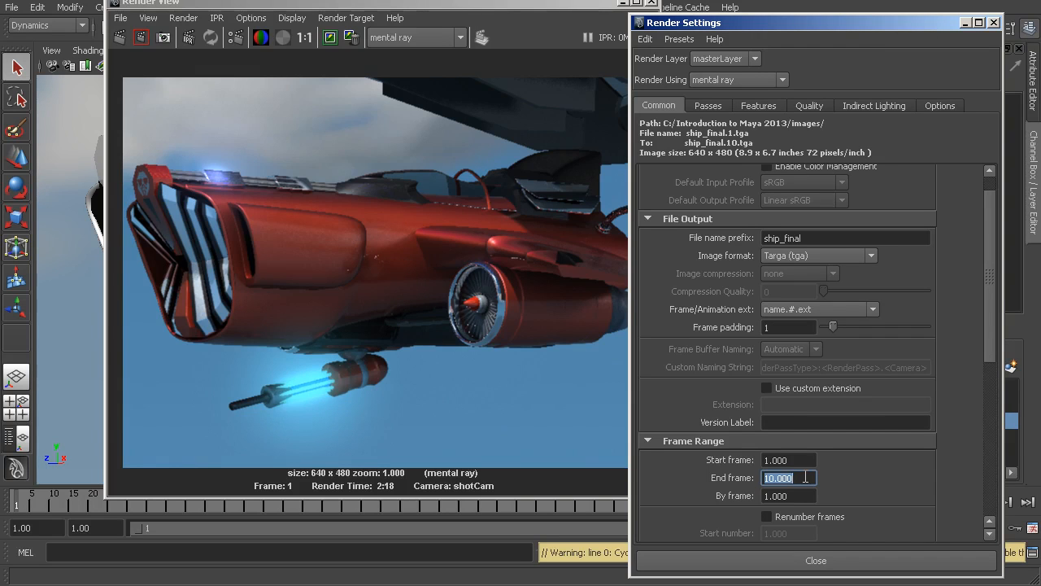
{"action": "type", "text": "200"}
{"action": "key", "text": "Return"}
- Close the Render View and move Render Settings aside to compare the end frame with the timeline
{"action": "left_click", "coordinate": [652, 3]}
{"action": "double_click", "coordinate": [706, 21]}
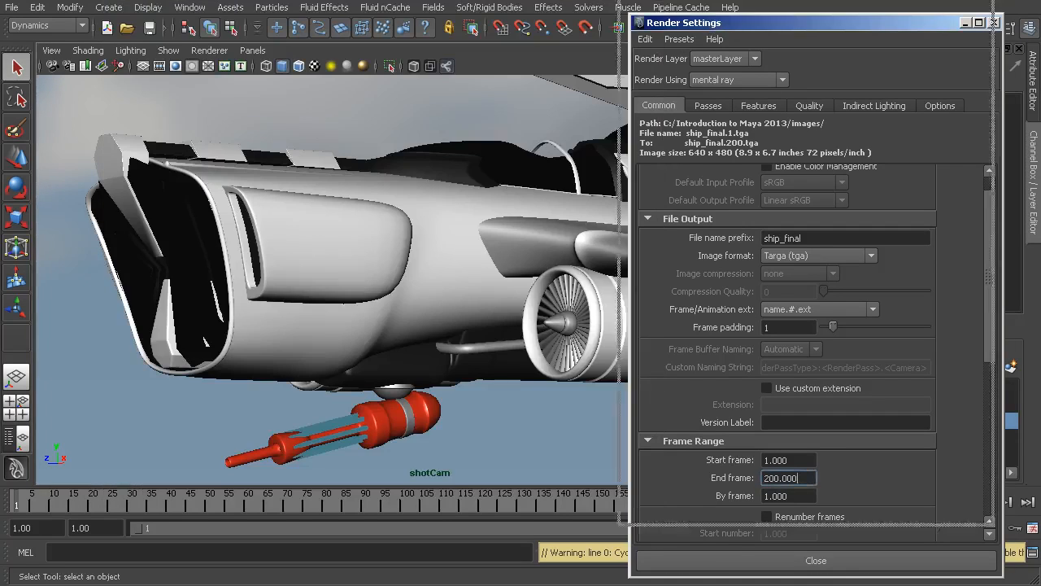
{"action": "double_click", "coordinate": [765, 2]}
{"action": "left_click_drag", "start_coordinate": [772, 22], "coordinate": [365, 28]}
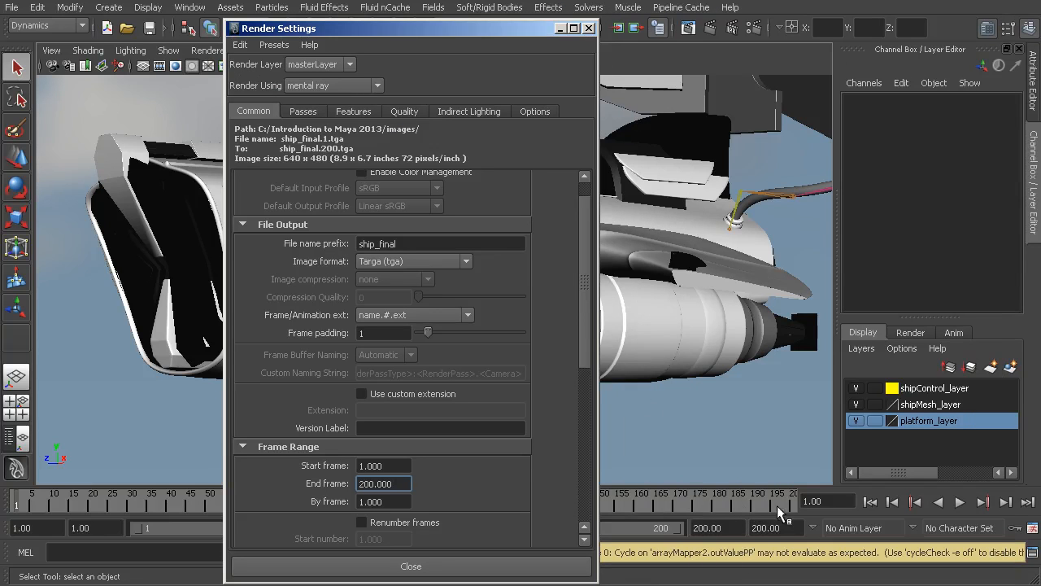
{"action": "double_click", "coordinate": [401, 483]}
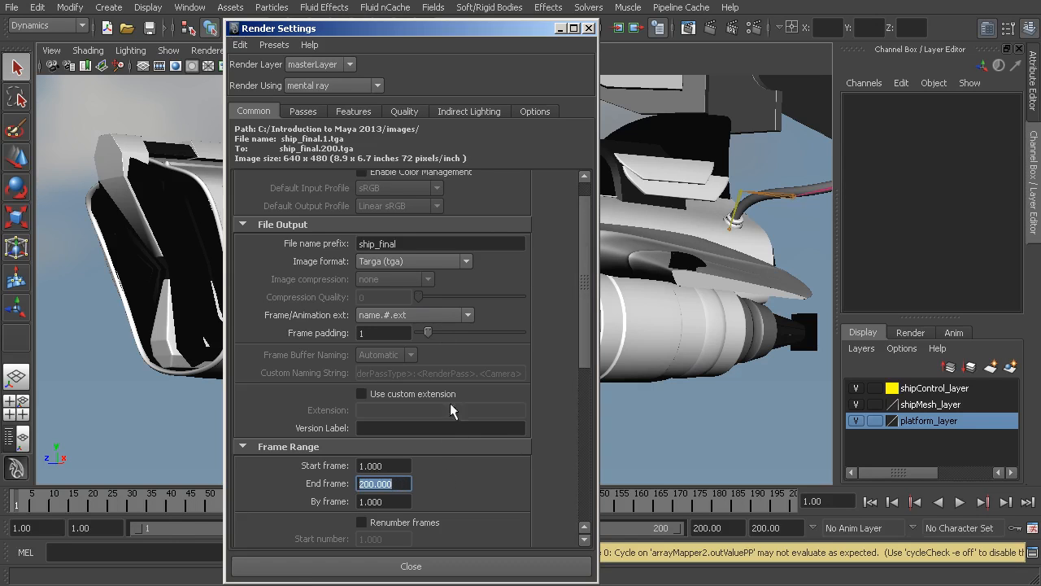
{"action": "key", "text": "Return"}
- Set the renderable camera to shotCam
{"action": "left_click_drag", "start_coordinate": [587, 212], "coordinate": [585, 362]}
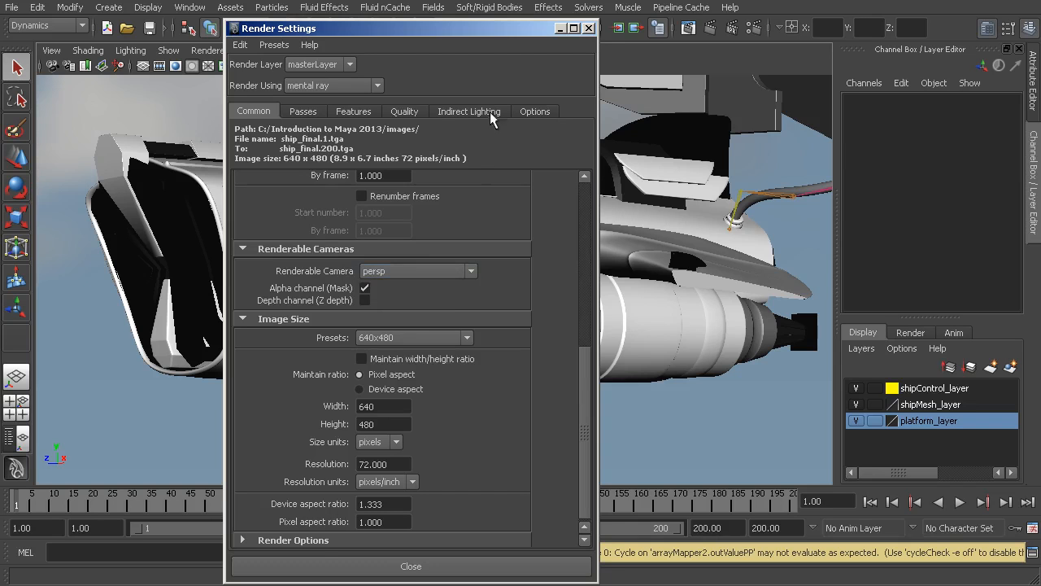
{"action": "left_click_drag", "start_coordinate": [466, 27], "coordinate": [853, 12]}
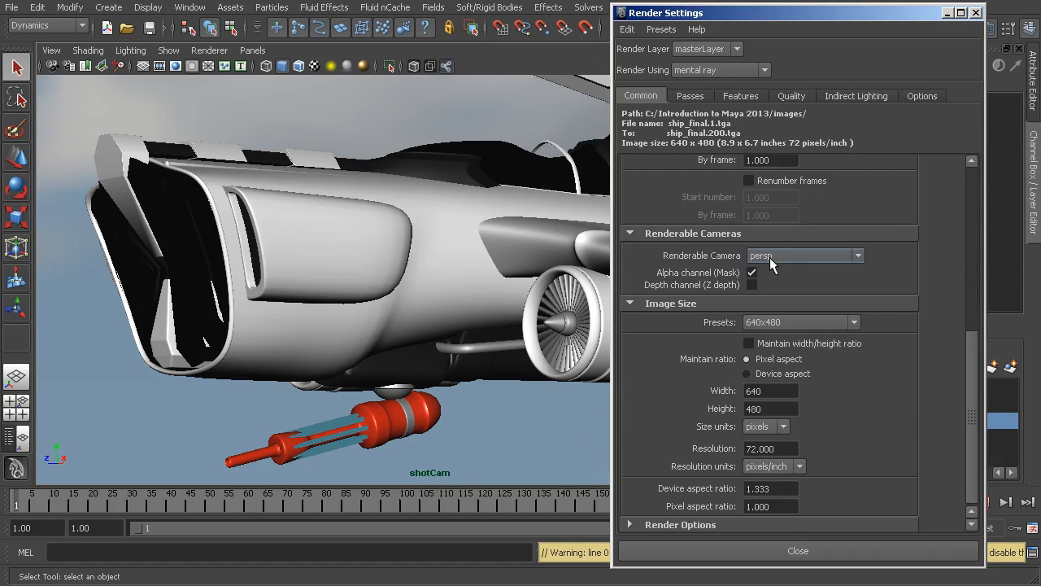
{"action": "left_click", "coordinate": [775, 256]}
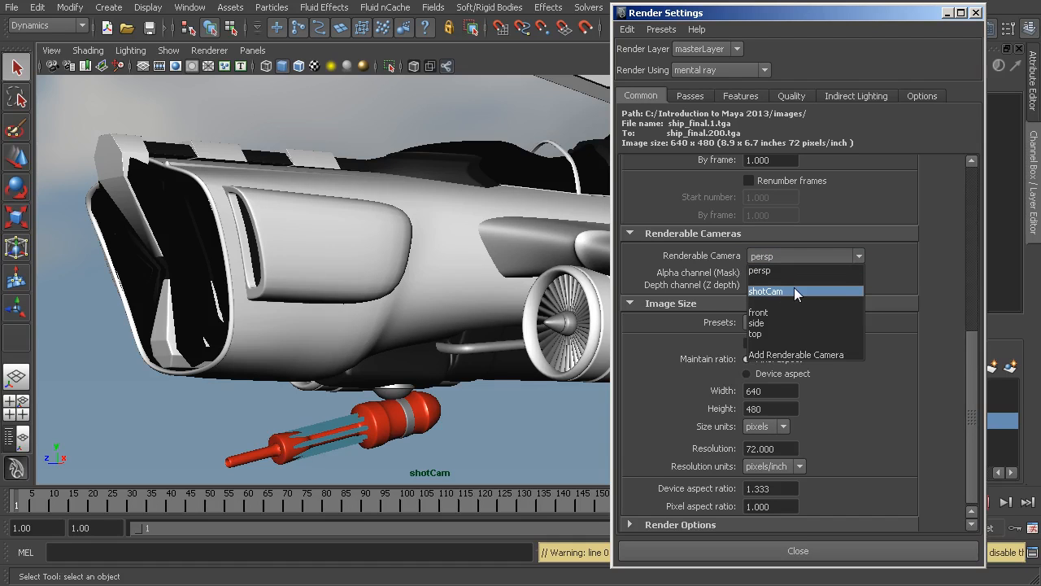
{"action": "left_click", "coordinate": [794, 291]}
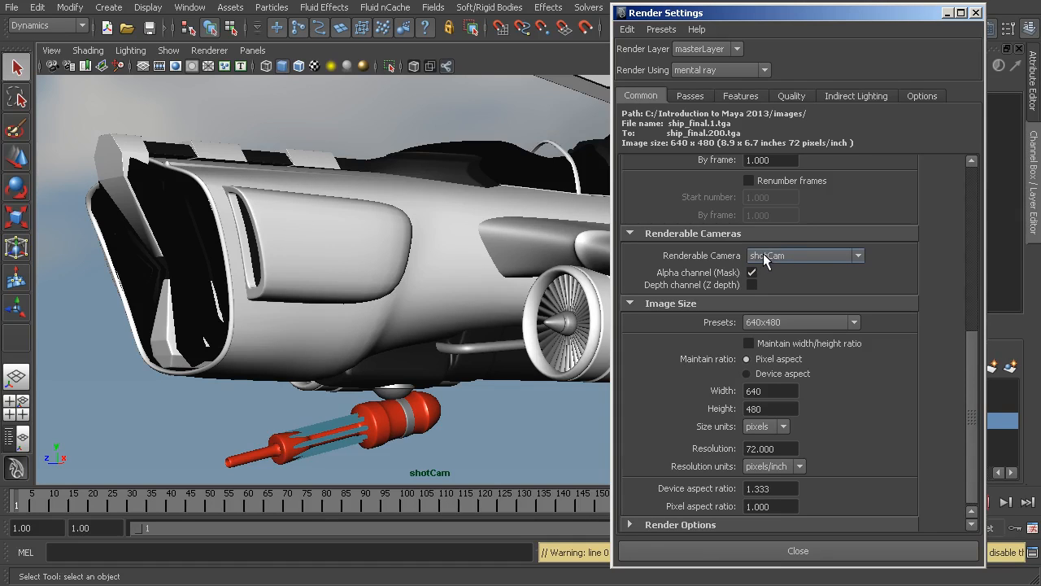
- Apply the HD 720 image size preset and check its width and height
{"action": "left_click_drag", "start_coordinate": [974, 356], "coordinate": [973, 358]}
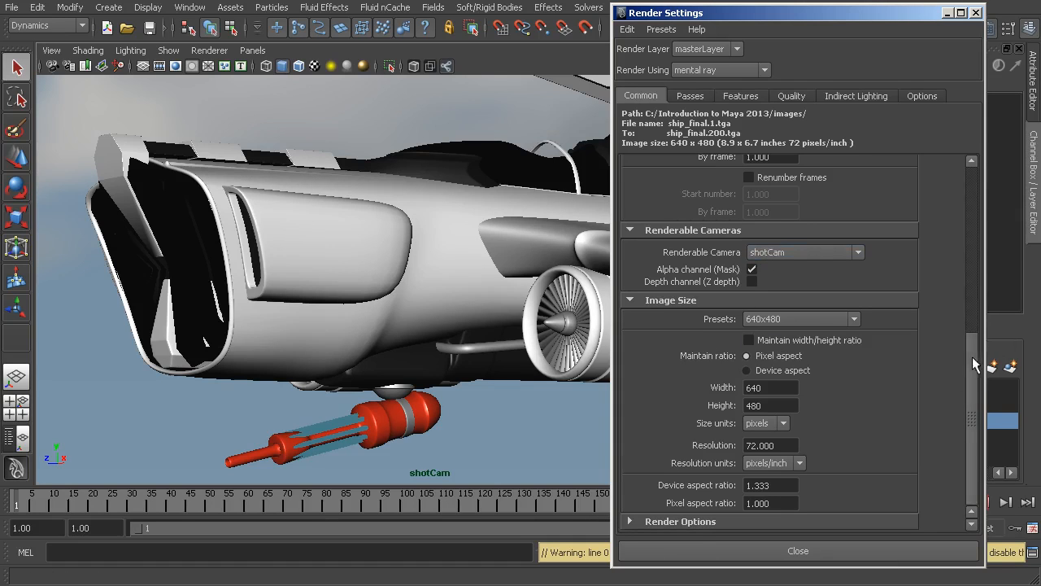
{"action": "left_click", "coordinate": [791, 319]}
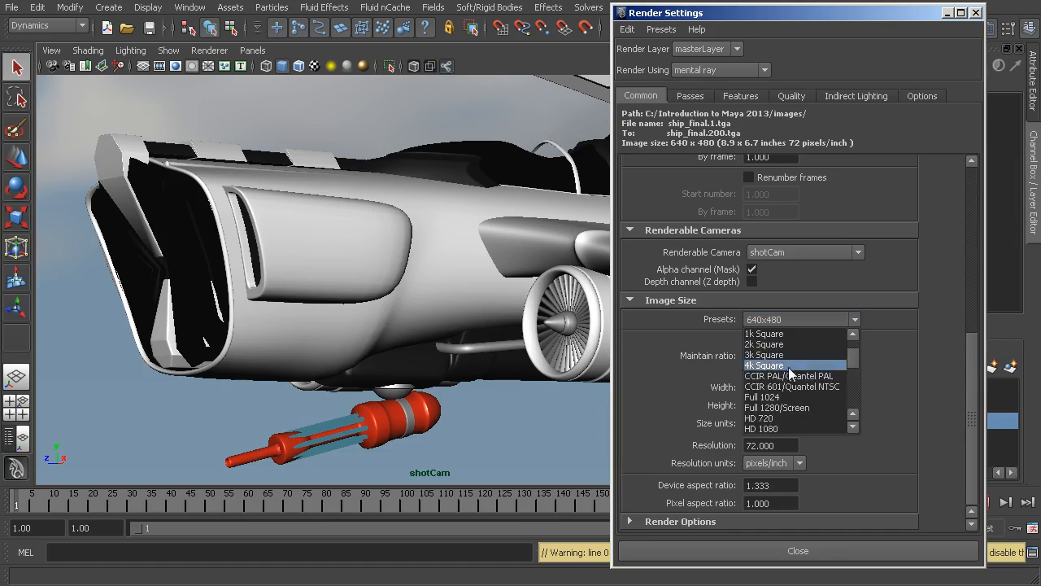
{"action": "left_click", "coordinate": [781, 418]}
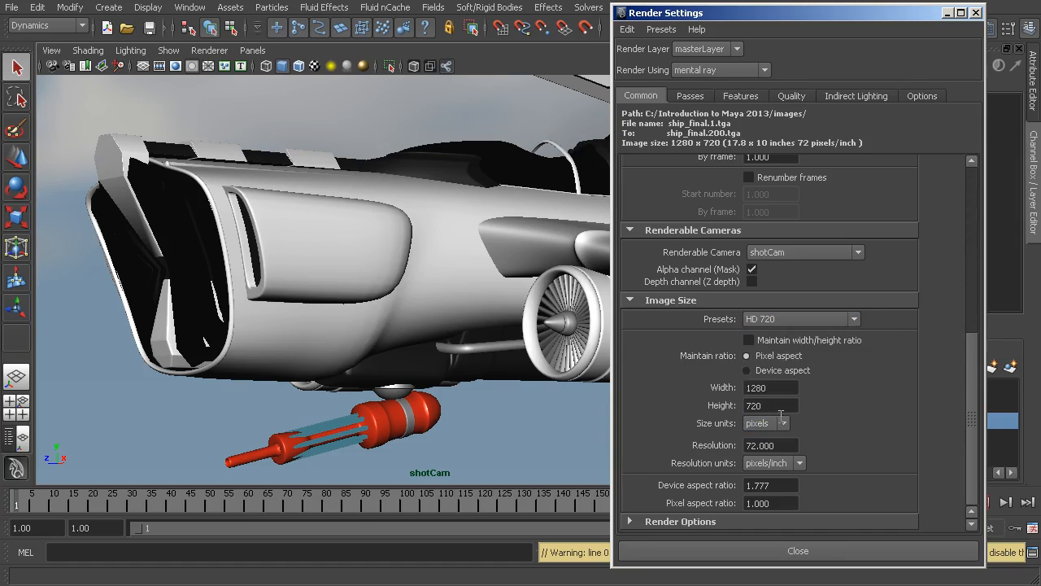
{"action": "double_click", "coordinate": [782, 388]}
{"action": "double_click", "coordinate": [779, 406]}
{"action": "left_click", "coordinate": [780, 407]}
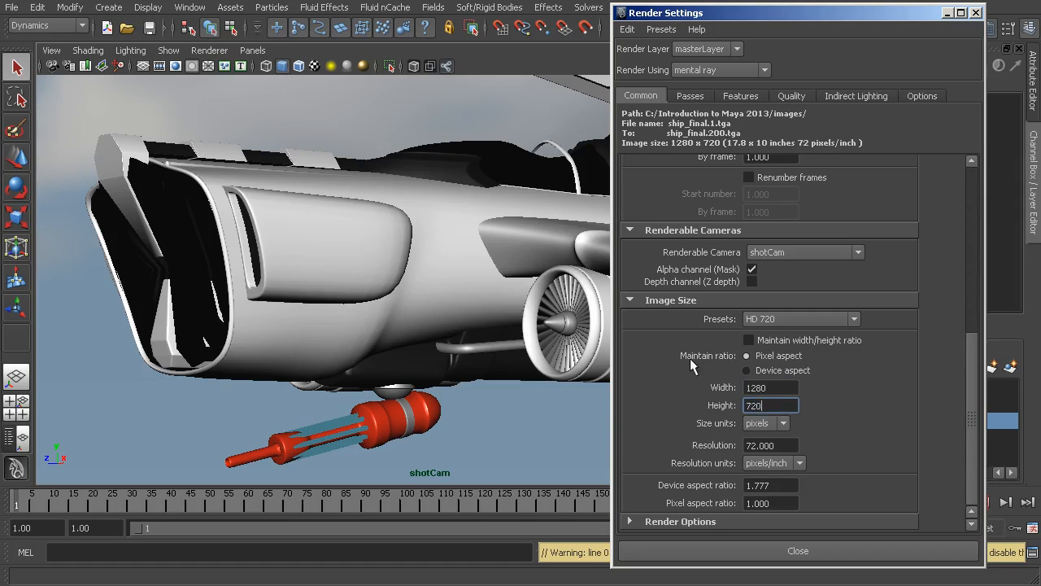
- Turn on the resolution gate in the shotCam view and temporarily close Render Settings to inspect the full render frame
{"action": "left_click", "coordinate": [174, 66]}
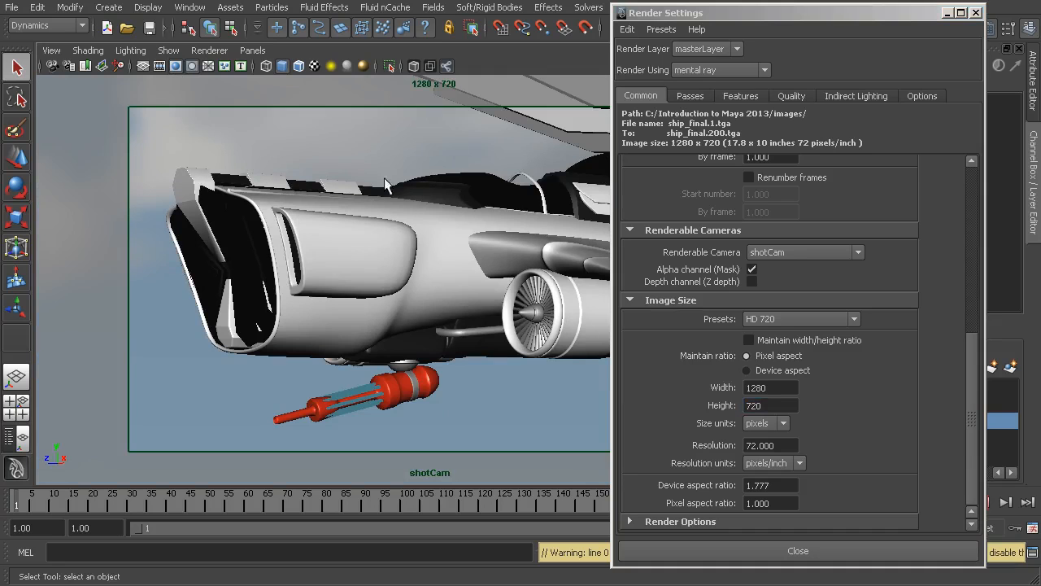
{"action": "left_click", "coordinate": [766, 388]}
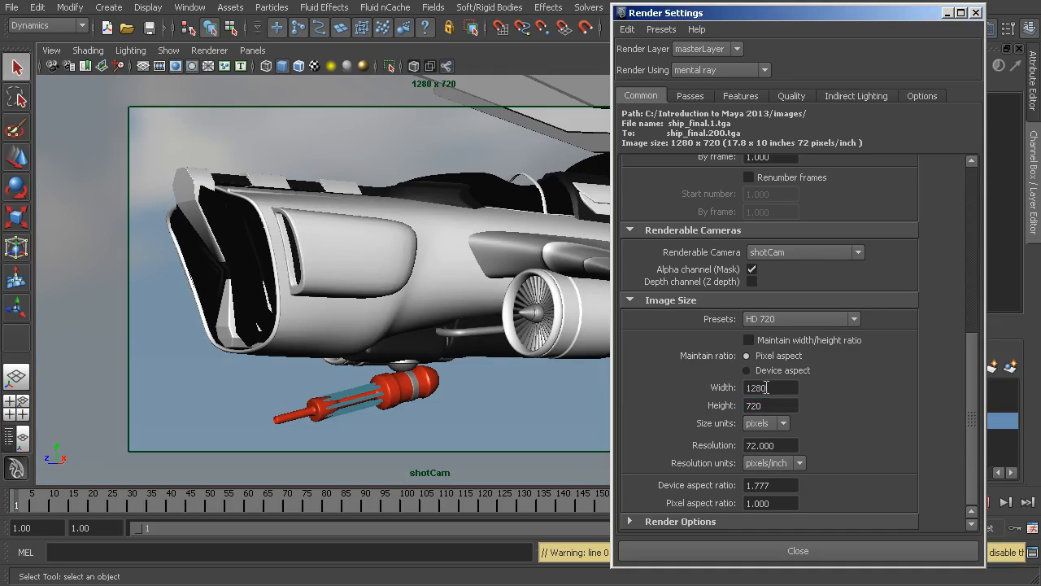
{"action": "left_click", "coordinate": [771, 405]}
{"action": "left_click", "coordinate": [773, 388]}
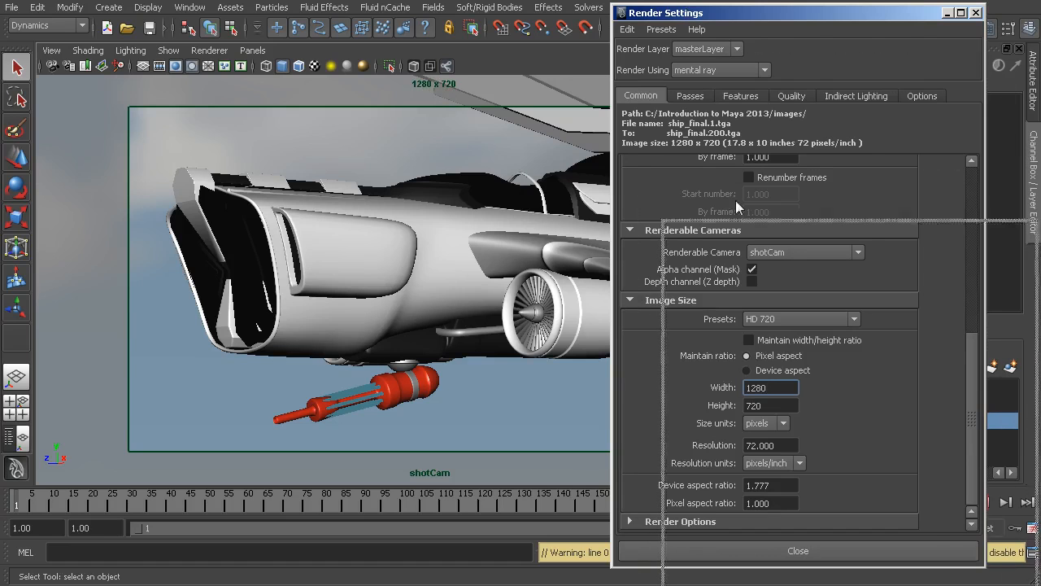
{"action": "left_click", "coordinate": [635, 551]}
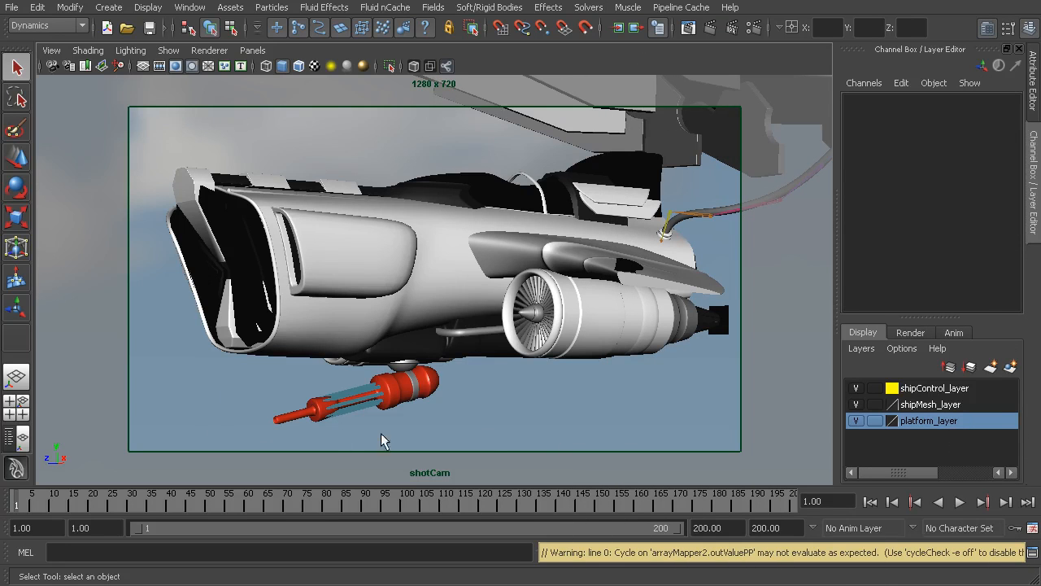
{"action": "left_click", "coordinate": [688, 28]}
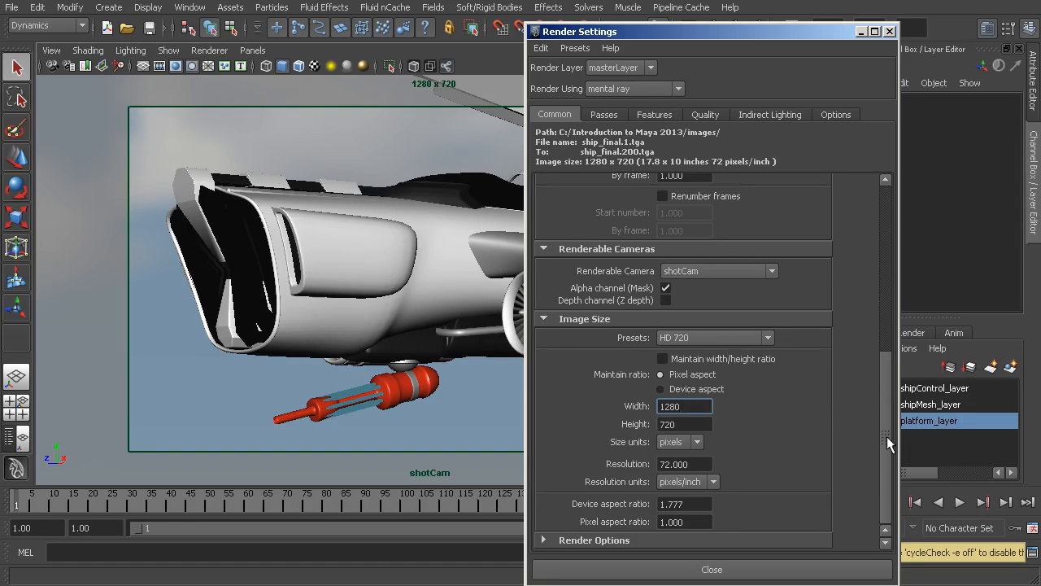
- Reopen the last test render in the Render View, look at its Save Image command, and close the view
{"action": "left_click_drag", "start_coordinate": [887, 437], "coordinate": [903, 279]}
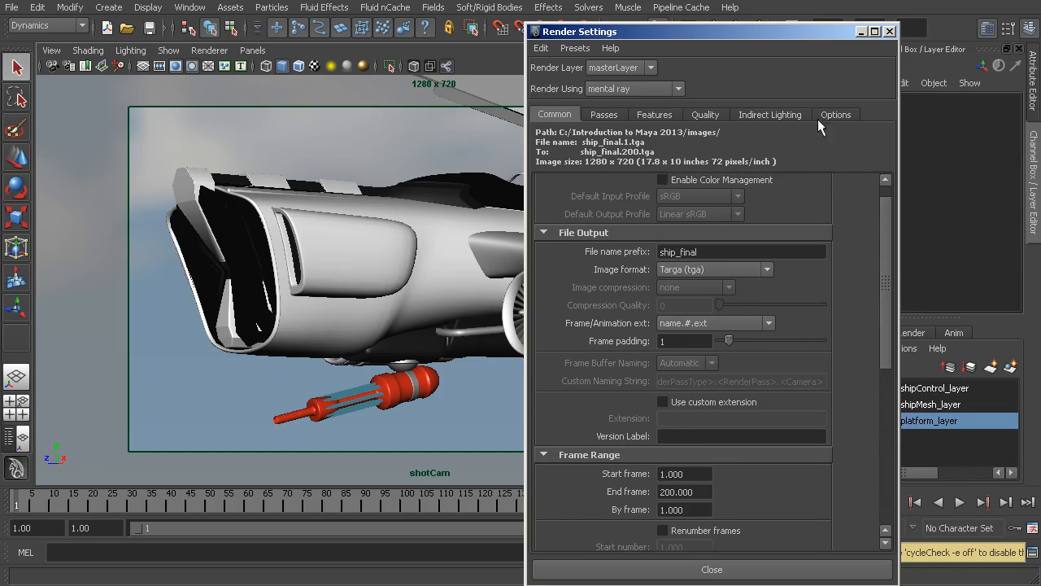
{"action": "left_click_drag", "start_coordinate": [811, 33], "coordinate": [842, 82]}
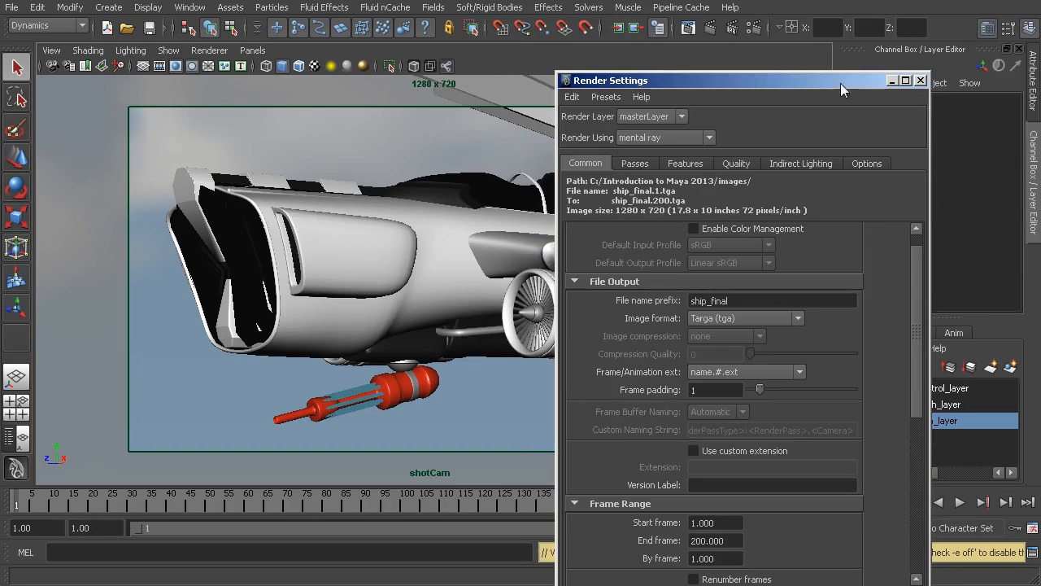
{"action": "left_click", "coordinate": [688, 27]}
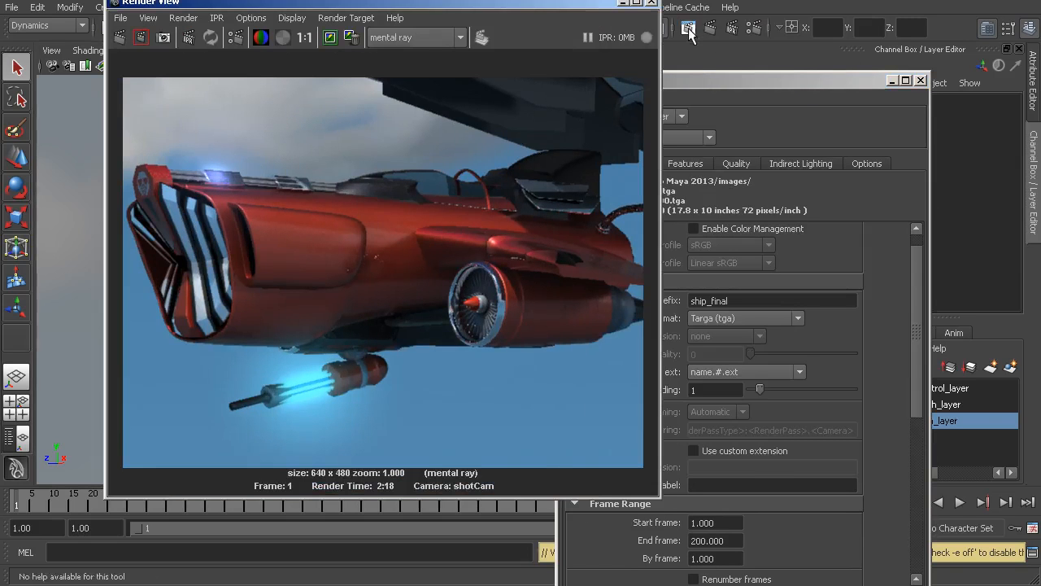
{"action": "left_click_drag", "start_coordinate": [481, 4], "coordinate": [477, 64]}
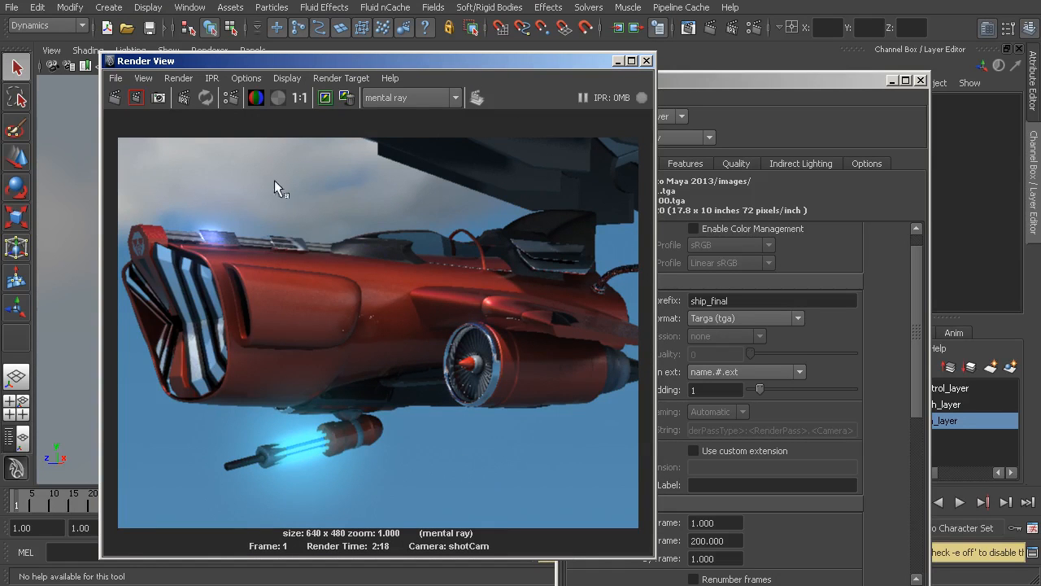
{"action": "left_click", "coordinate": [115, 78]}
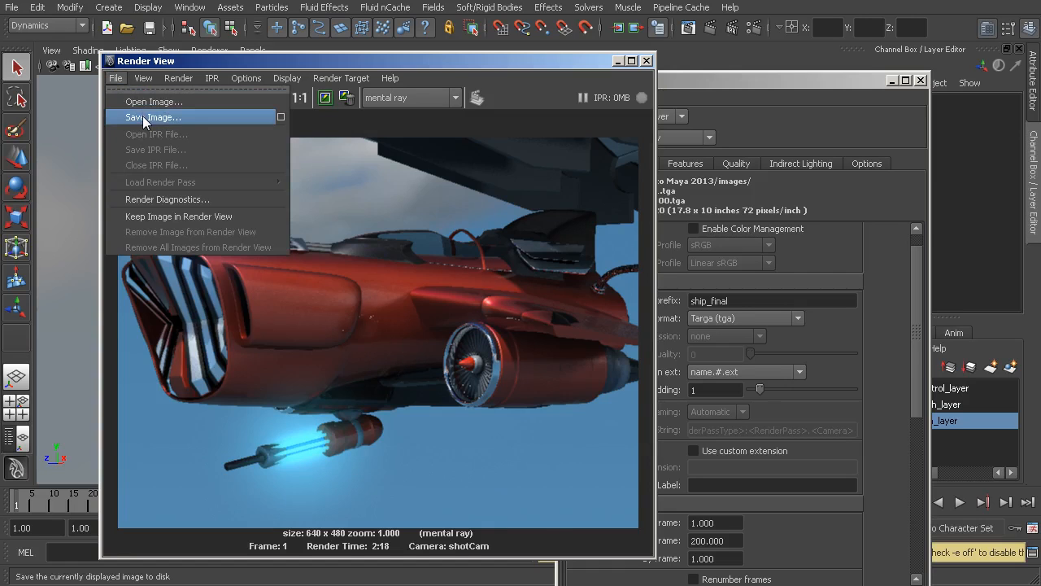
{"action": "left_click", "coordinate": [182, 121]}
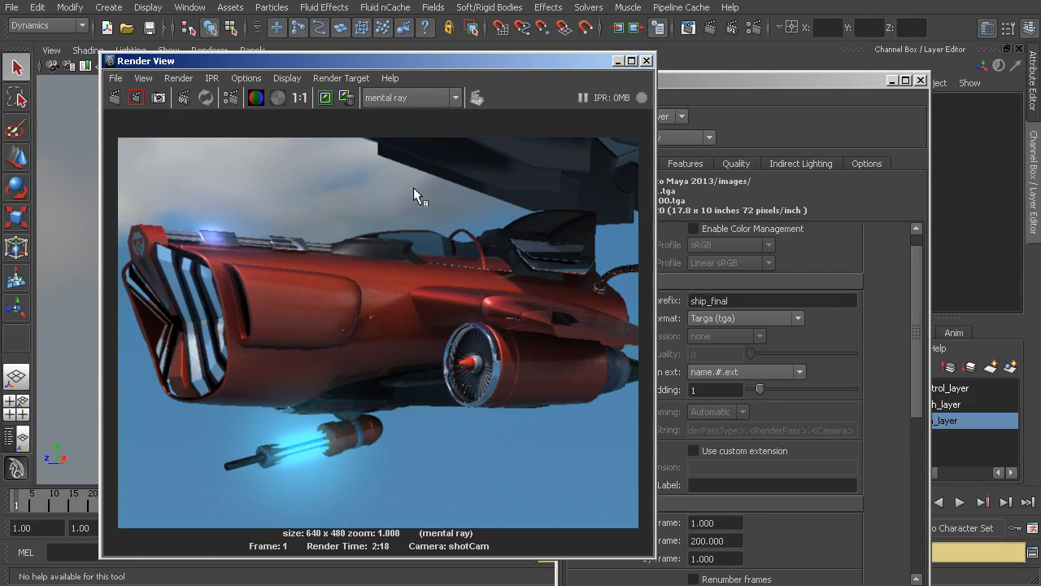
{"action": "left_click", "coordinate": [646, 60]}
- Move Render Settings aside, switch to the Rendering menu set, and open the Batch Render options
{"action": "left_click_drag", "start_coordinate": [658, 80], "coordinate": [677, 59]}
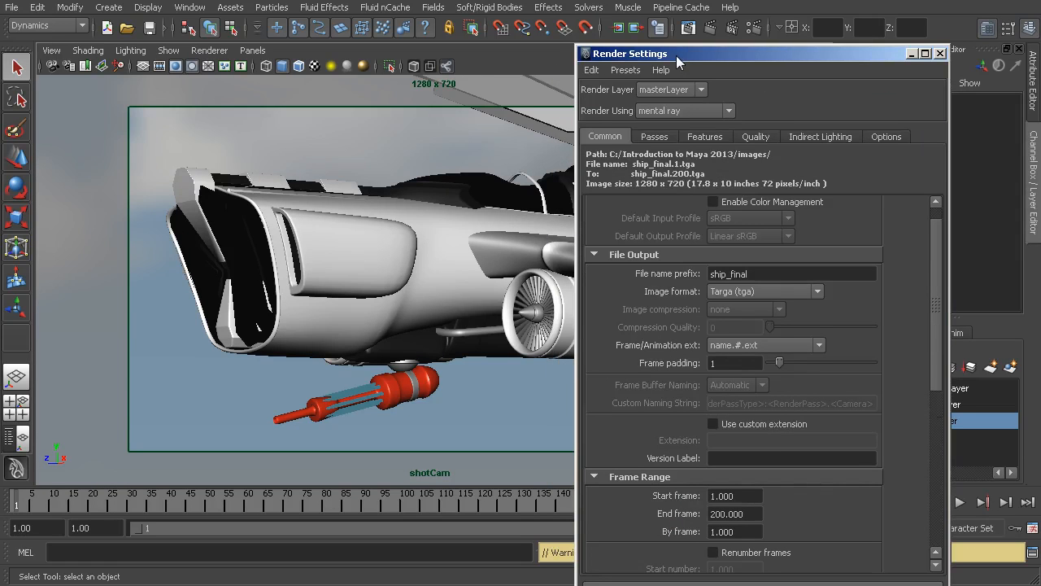
{"action": "left_click_drag", "start_coordinate": [677, 61], "coordinate": [692, 72]}
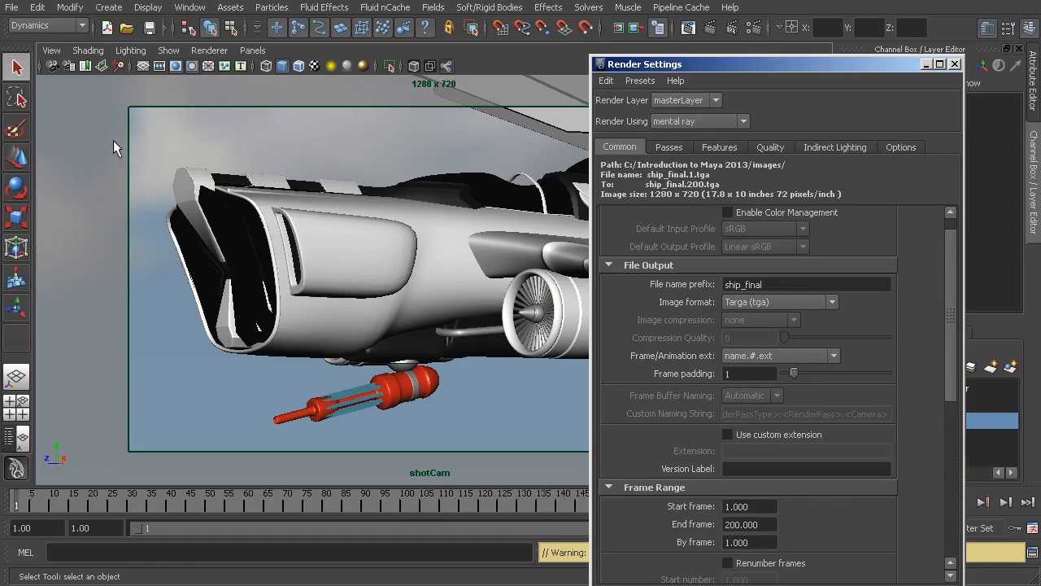
{"action": "left_click", "coordinate": [82, 27]}
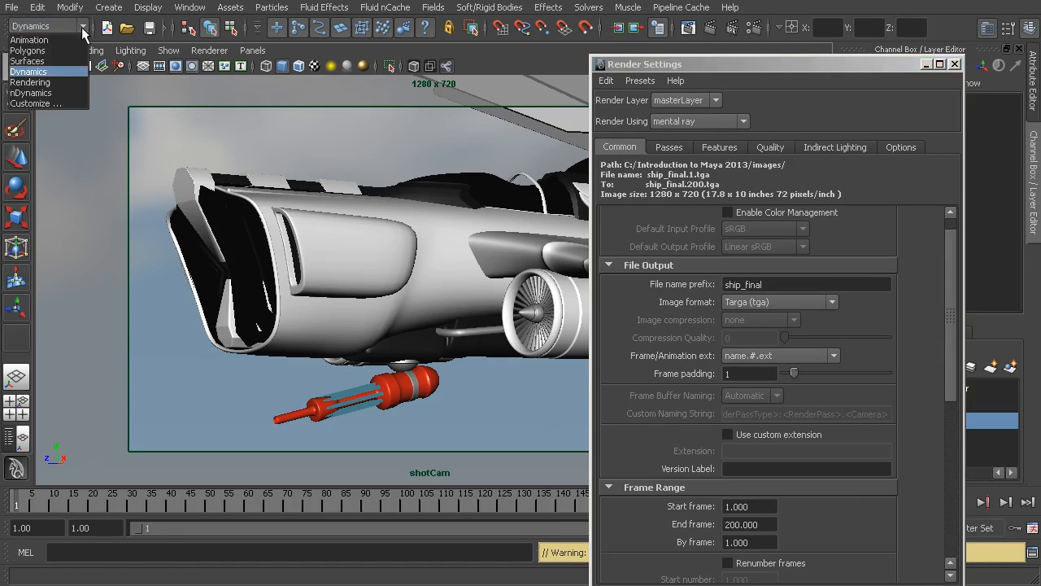
{"action": "left_click", "coordinate": [52, 81]}
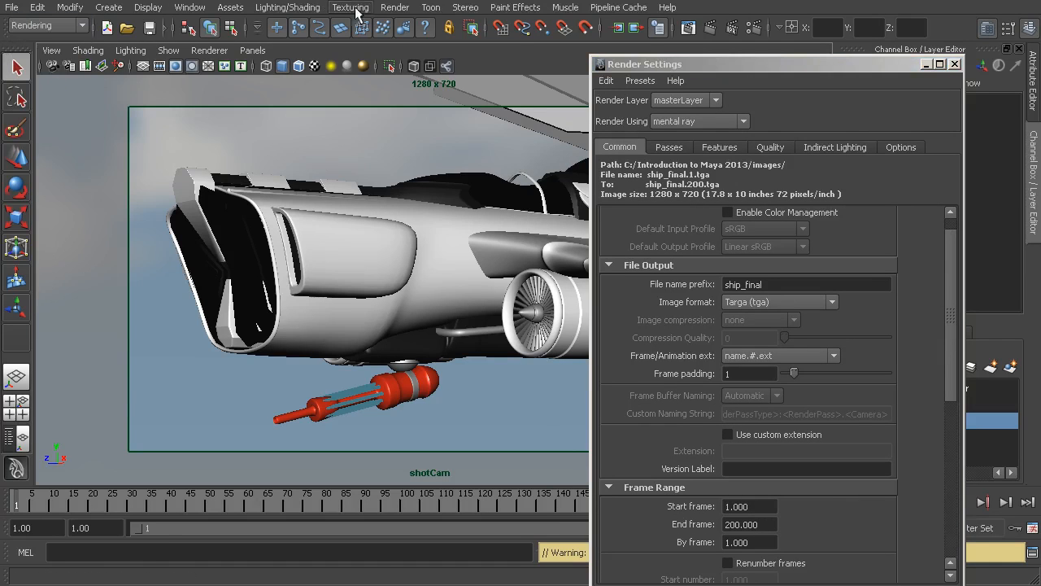
{"action": "left_click", "coordinate": [396, 10]}
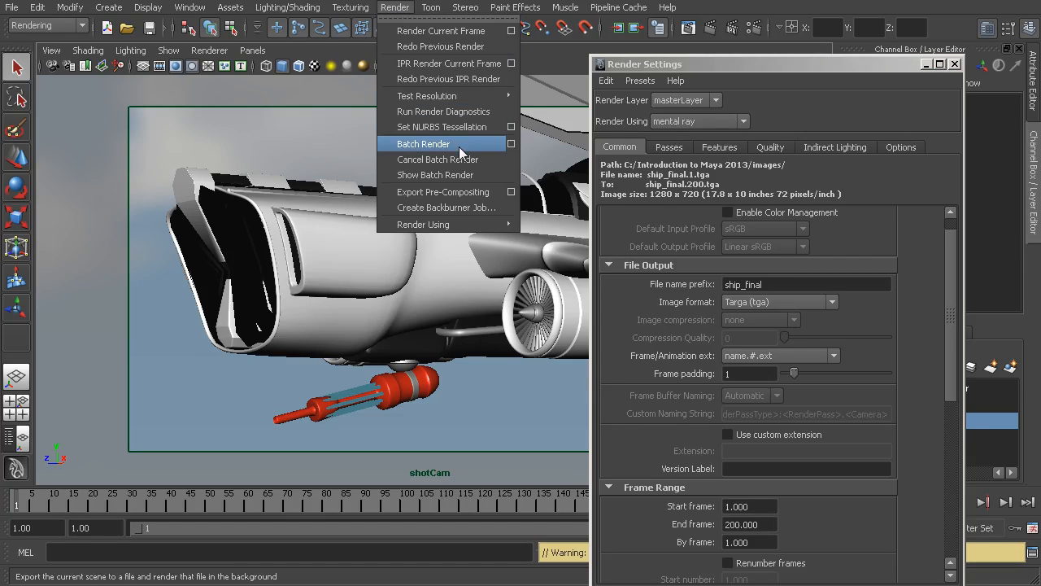
{"action": "left_click", "coordinate": [511, 145]}
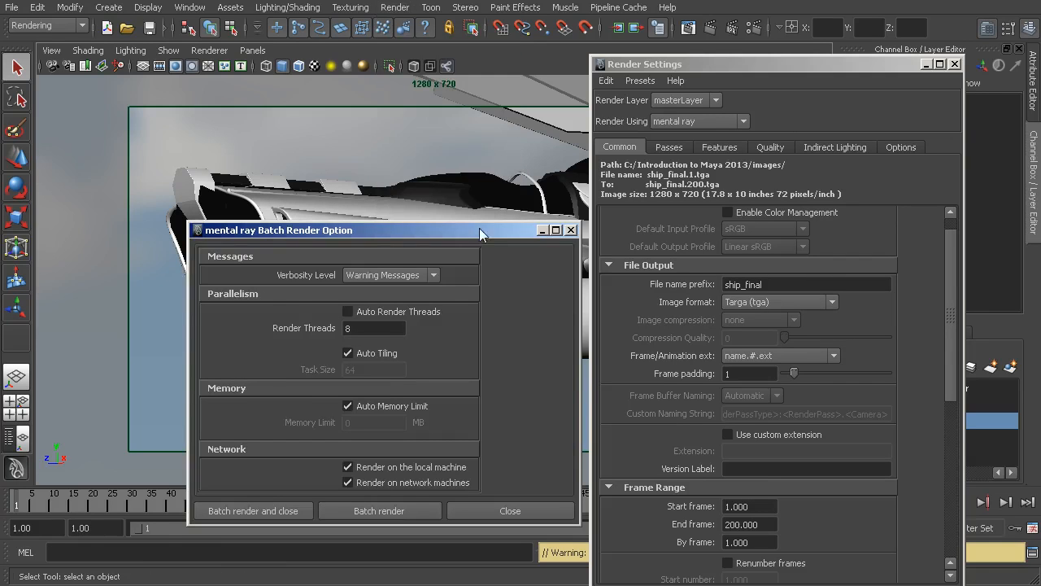
- Compare the batch render's Render Threads value with the processor graphs in Windows Task Manager, then close the batch options
{"action": "left_click_drag", "start_coordinate": [479, 230], "coordinate": [517, 150]}
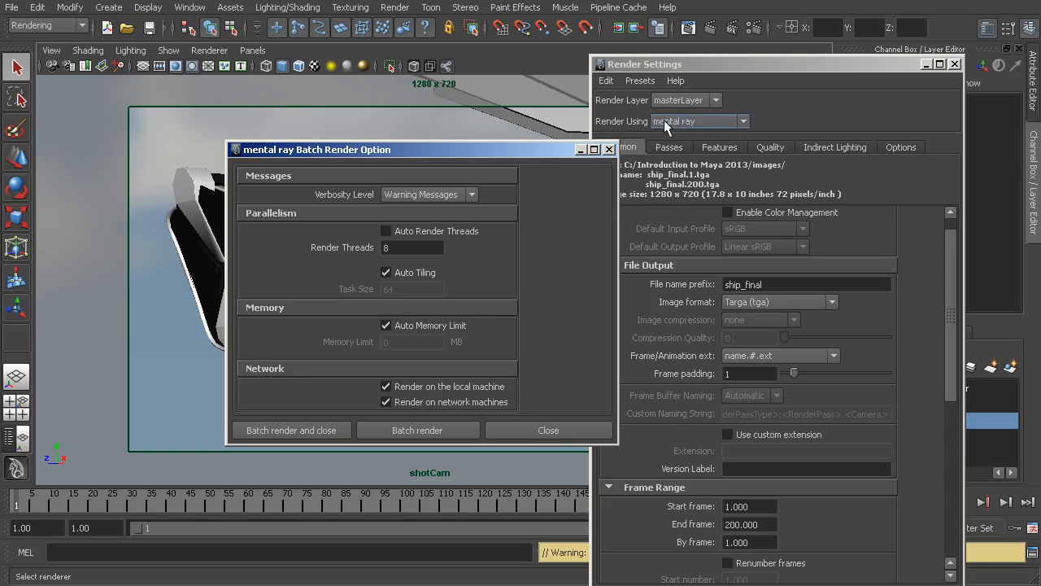
{"action": "left_click_drag", "start_coordinate": [511, 152], "coordinate": [455, 125]}
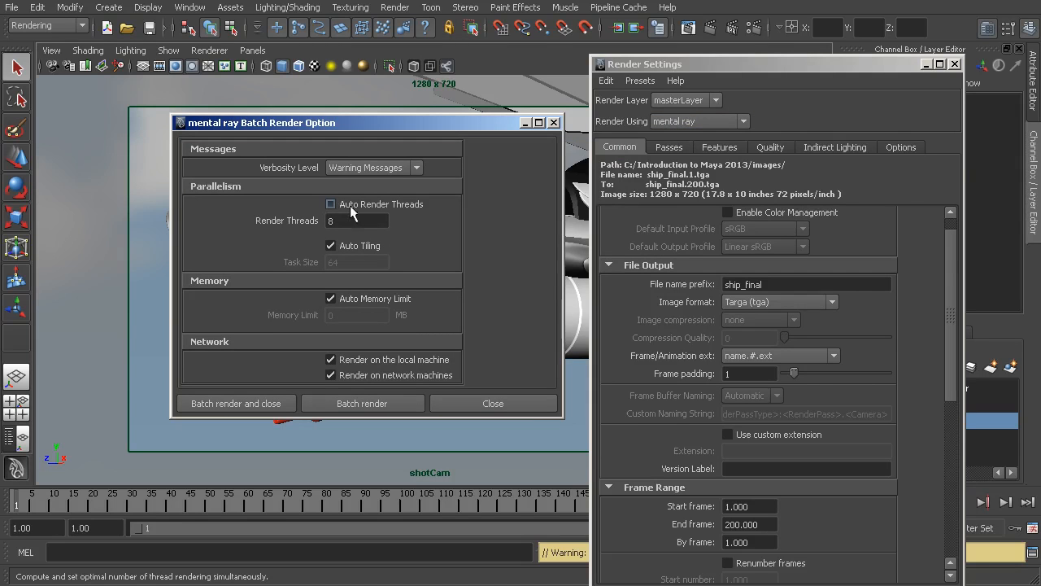
{"action": "double_click", "coordinate": [355, 221]}
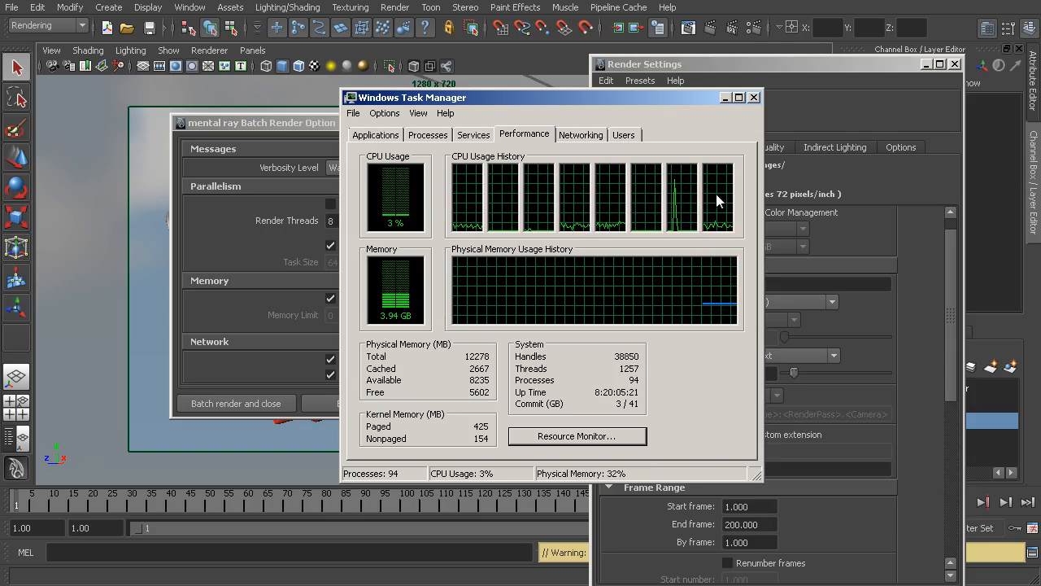
{"action": "left_click", "coordinate": [291, 124]}
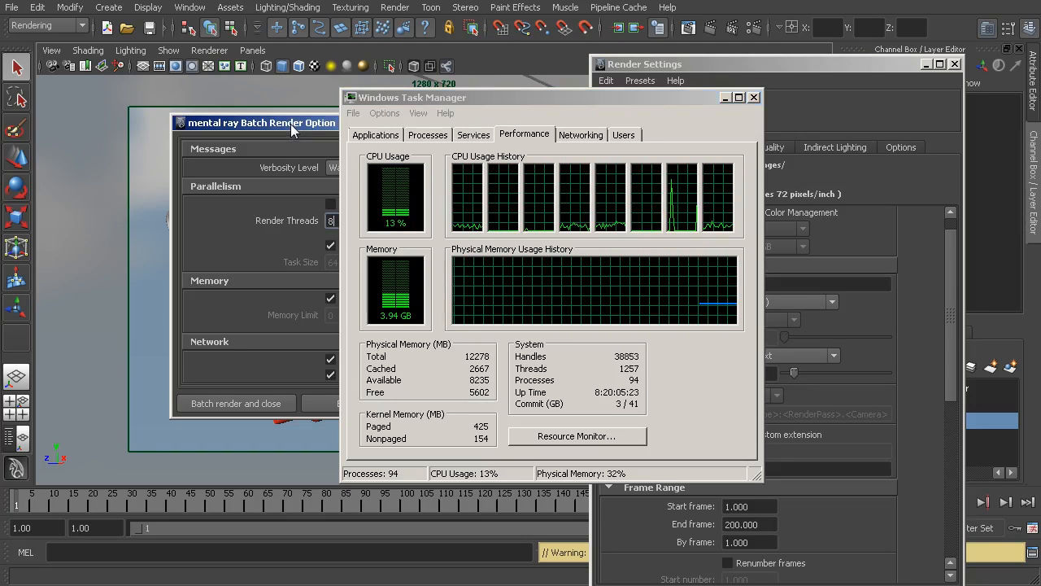
{"action": "left_click", "coordinate": [724, 100]}
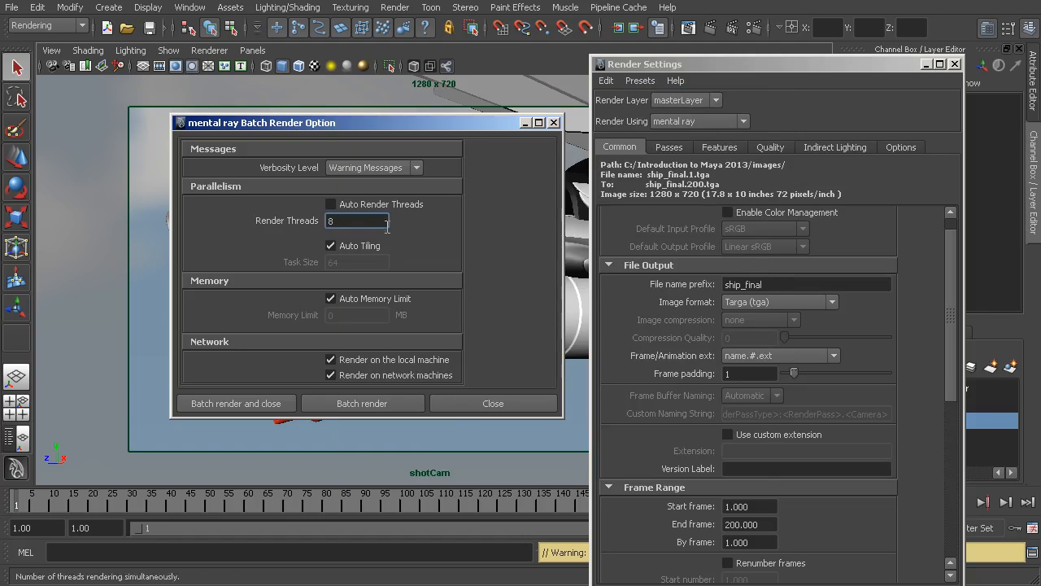
{"action": "left_click", "coordinate": [478, 406]}
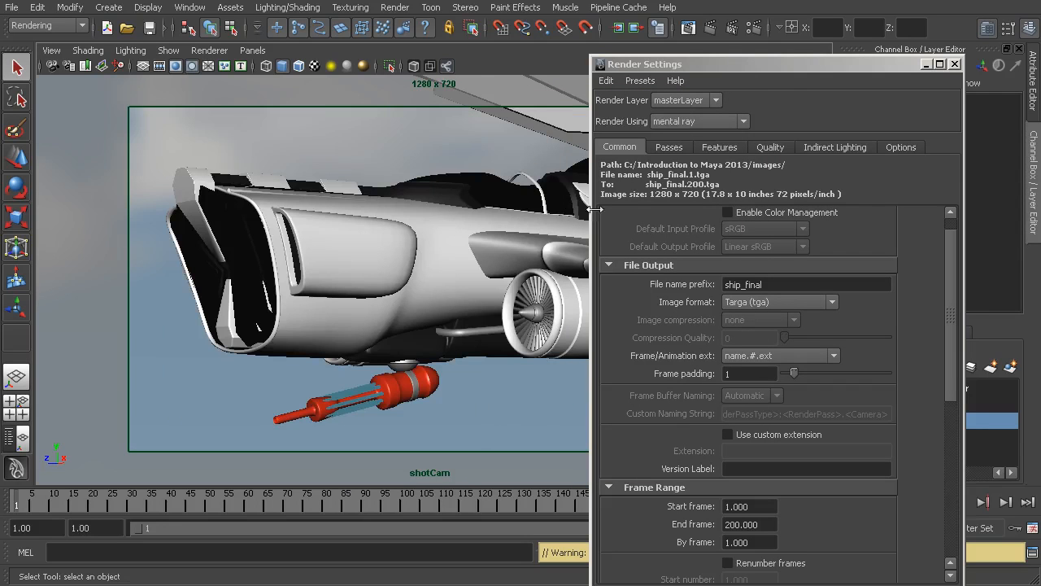
- Start the mental ray batch render of the ship animation and close Render Settings
{"action": "left_click", "coordinate": [392, 9]}
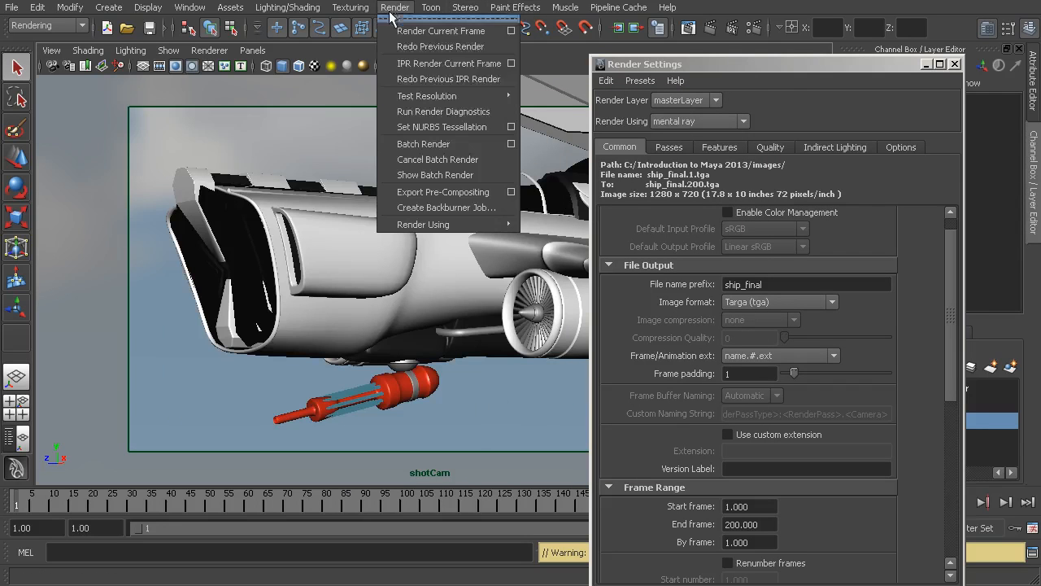
{"action": "left_click", "coordinate": [466, 144]}
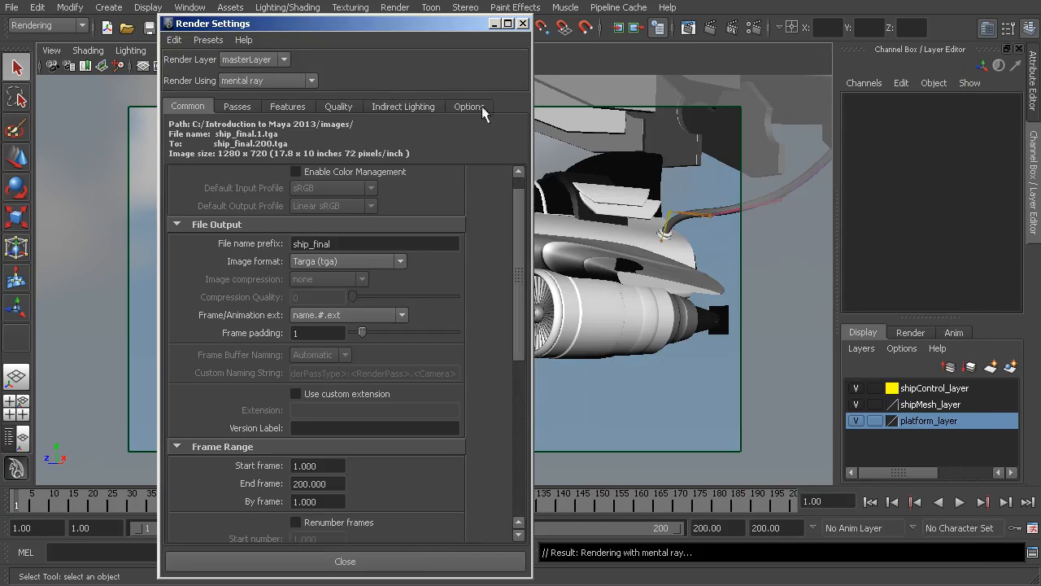
{"action": "left_click_drag", "start_coordinate": [404, 45], "coordinate": [359, 22]}
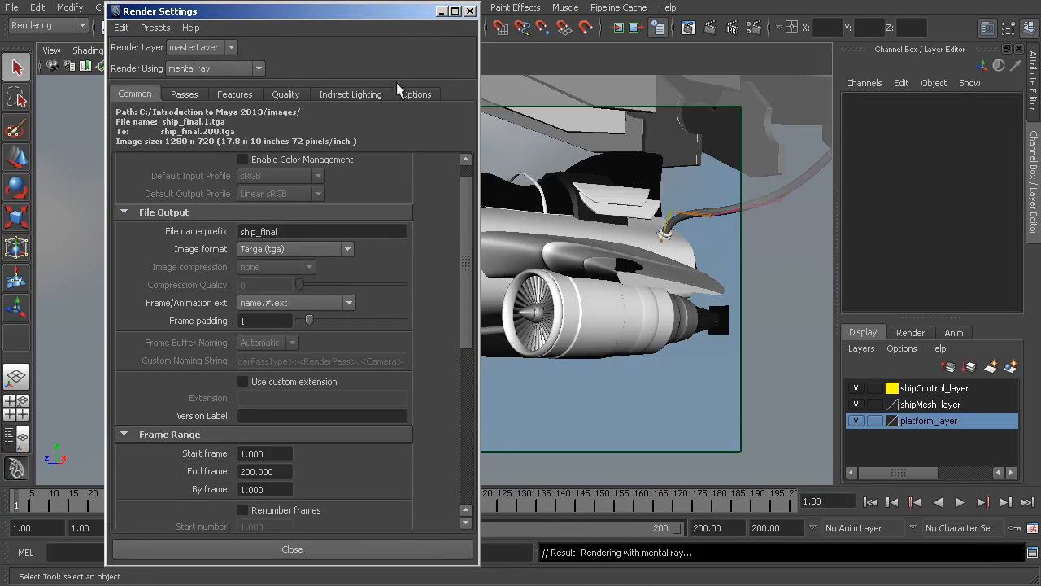
{"action": "left_click", "coordinate": [470, 11]}
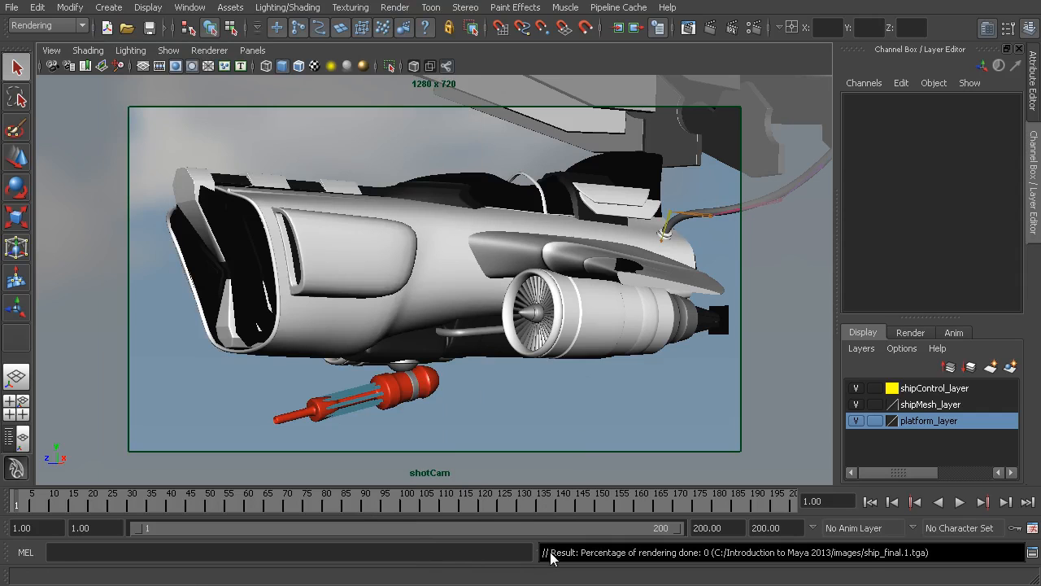
- Open the Script Editor and widen it to read the batch render's progress messages and output path
{"action": "left_click_drag", "start_coordinate": [555, 553], "coordinate": [940, 553]}
{"action": "left_click", "coordinate": [940, 553]}
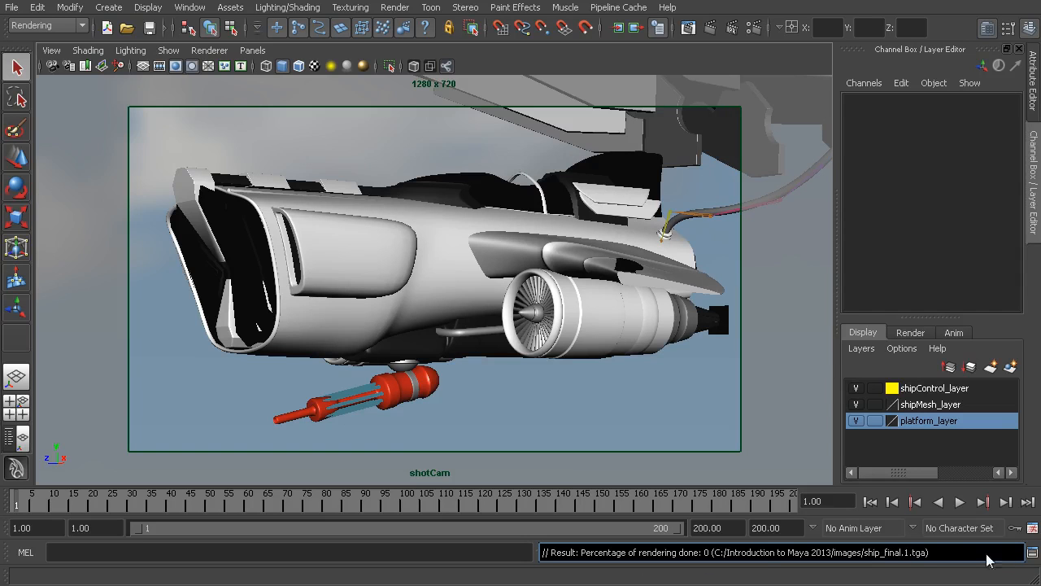
{"action": "left_click", "coordinate": [1033, 553]}
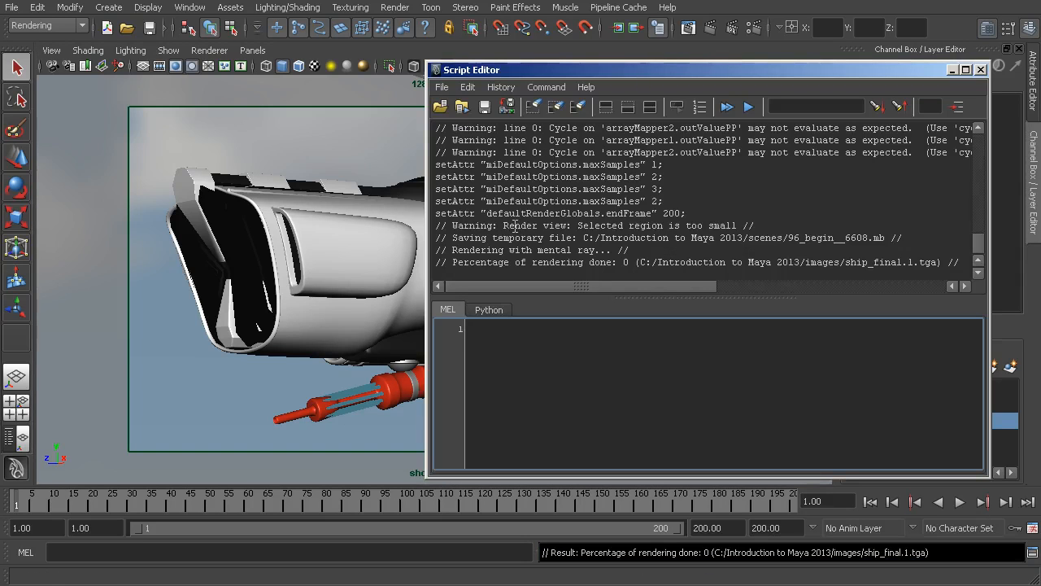
{"action": "left_click_drag", "start_coordinate": [426, 263], "coordinate": [254, 264]}
{"action": "left_click_drag", "start_coordinate": [470, 263], "coordinate": [735, 268]}
{"action": "left_click", "coordinate": [456, 258]}
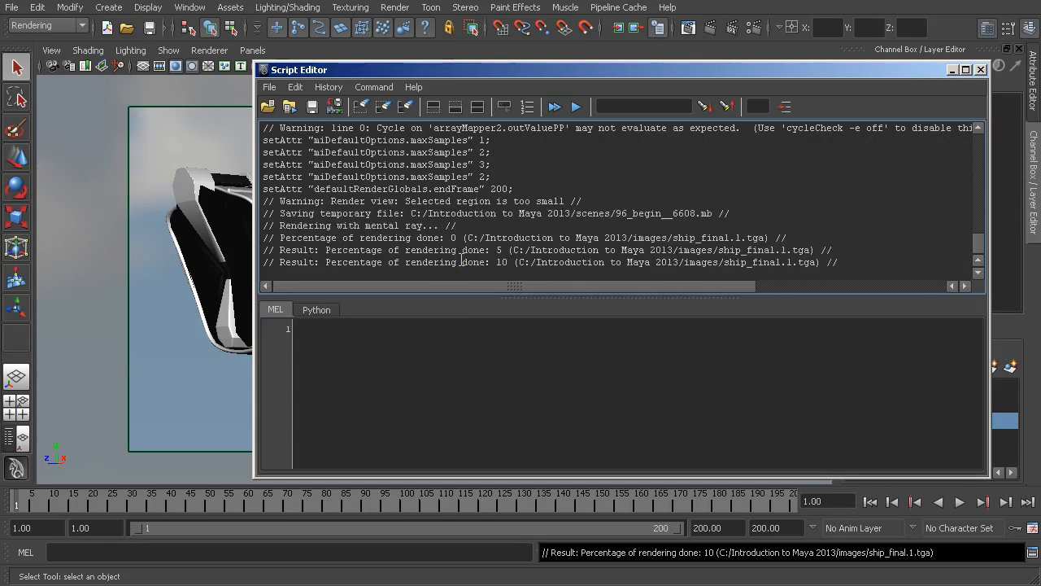
{"action": "left_click_drag", "start_coordinate": [498, 236], "coordinate": [506, 262]}
{"action": "left_click", "coordinate": [517, 269]}
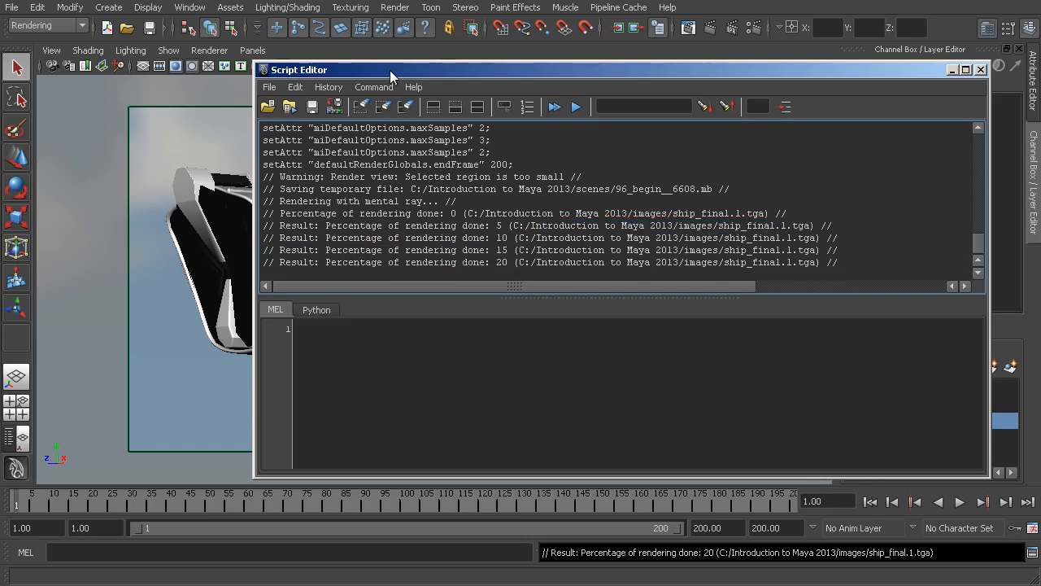
- Move the Script Editor aside to view the shotCam frame, then bring it back and check the progress percentages
{"action": "left_click_drag", "start_coordinate": [390, 70], "coordinate": [946, 99]}
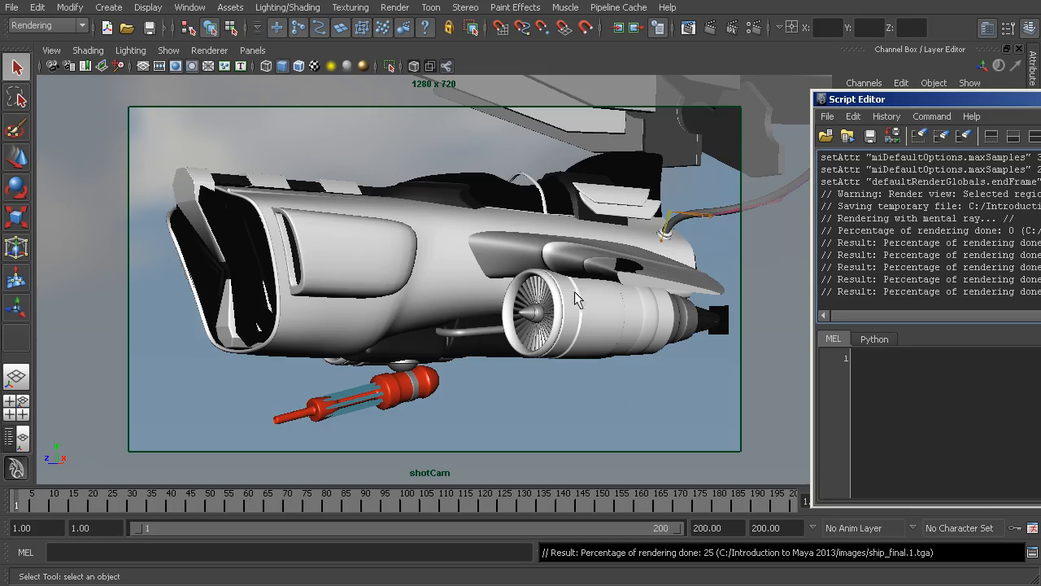
{"action": "left_click_drag", "start_coordinate": [938, 101], "coordinate": [406, 51]}
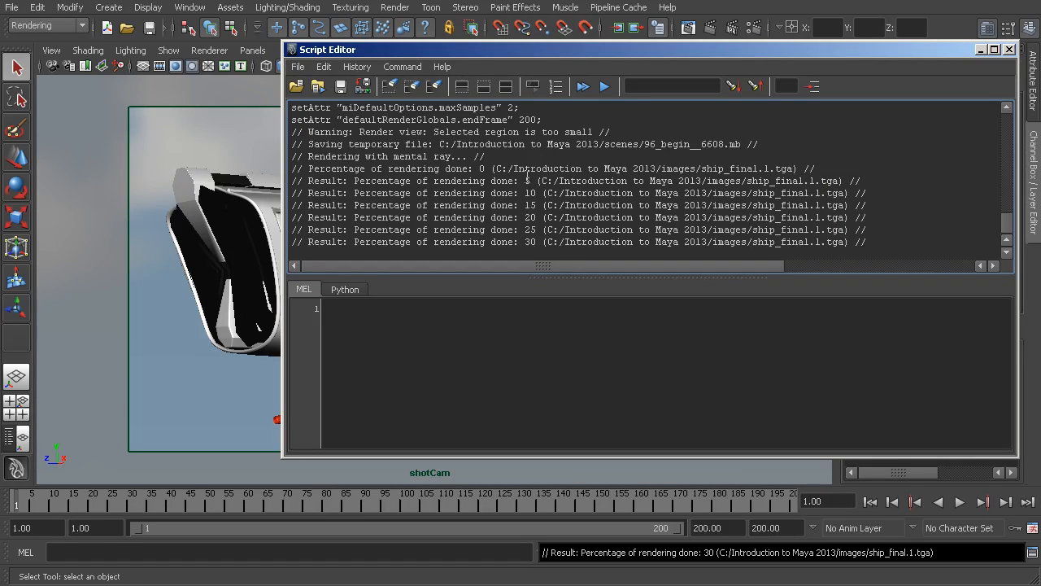
{"action": "left_click_drag", "start_coordinate": [525, 181], "coordinate": [536, 242]}
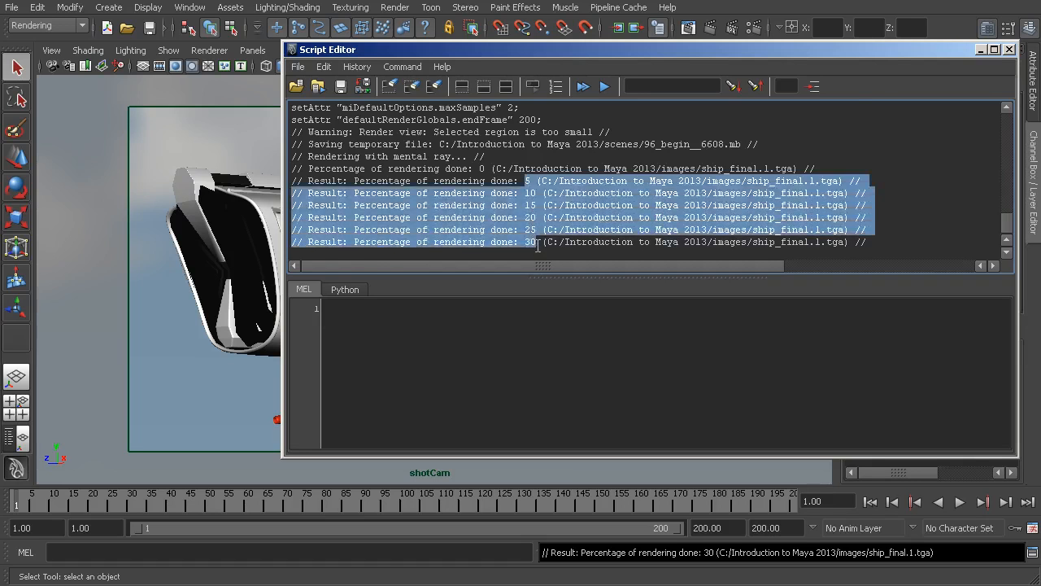
{"action": "left_click", "coordinate": [581, 106]}
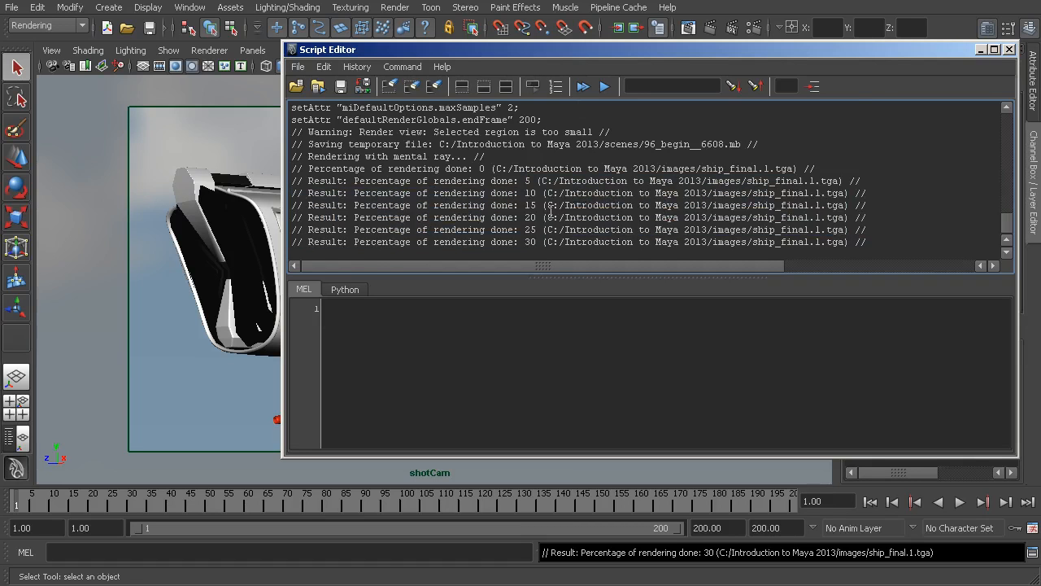
{"action": "left_click_drag", "start_coordinate": [525, 181], "coordinate": [540, 251]}
{"action": "left_click", "coordinate": [545, 242]}
- Cancel the running batch render and confirm the cancellation
{"action": "left_click", "coordinate": [396, 8]}
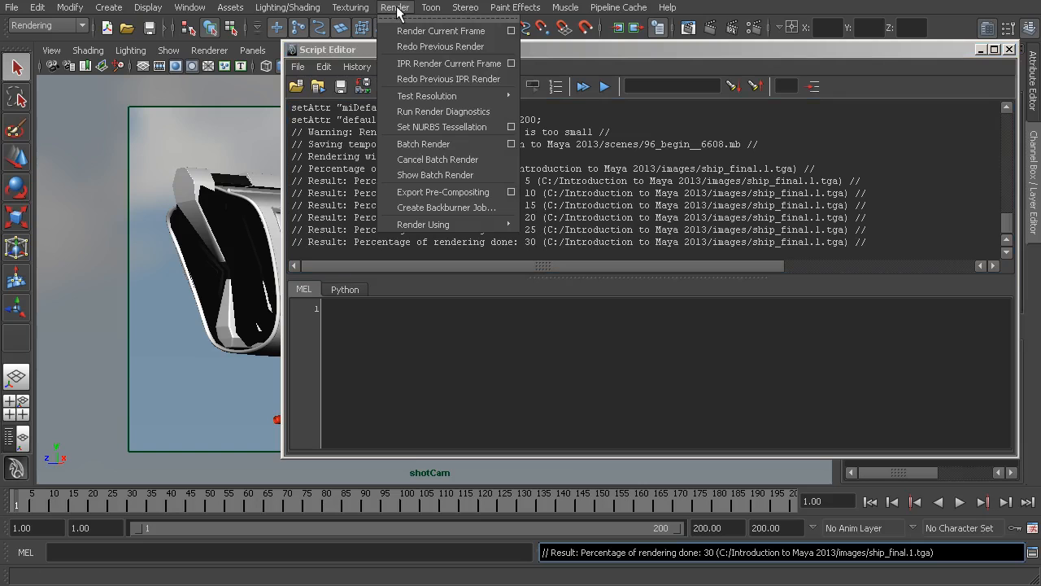
{"action": "left_click", "coordinate": [470, 160]}
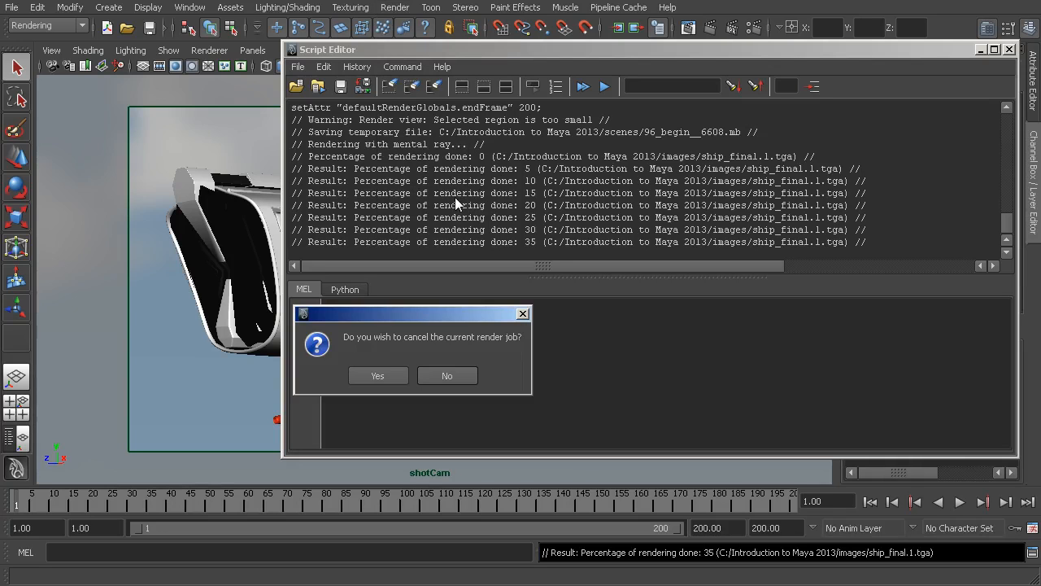
{"action": "left_click", "coordinate": [368, 376]}
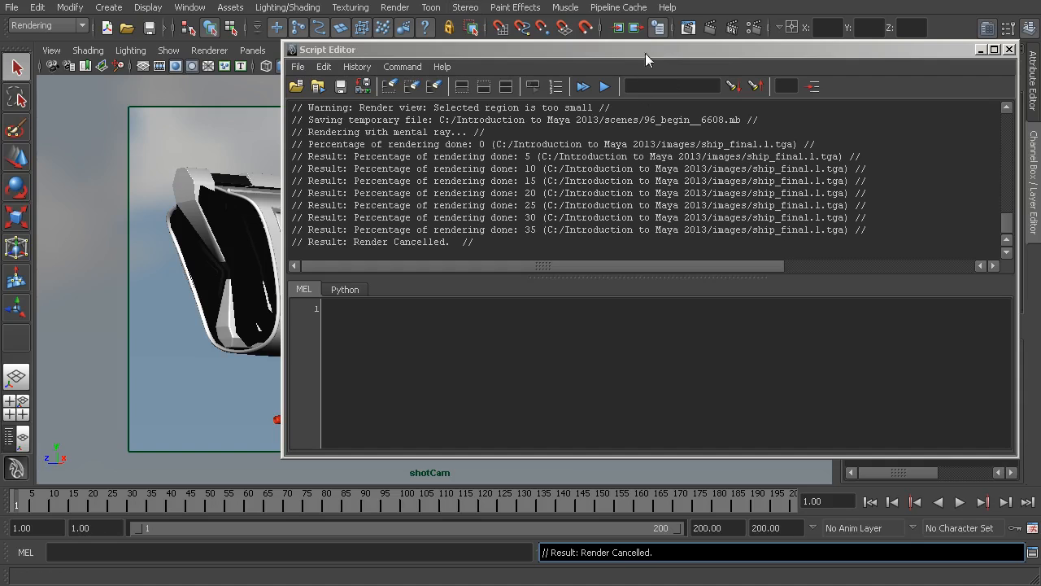
- Move the Script Editor off the side panels, open Render Settings and set the frame range's start frame to 10
{"action": "left_click_drag", "start_coordinate": [643, 50], "coordinate": [590, 75]}
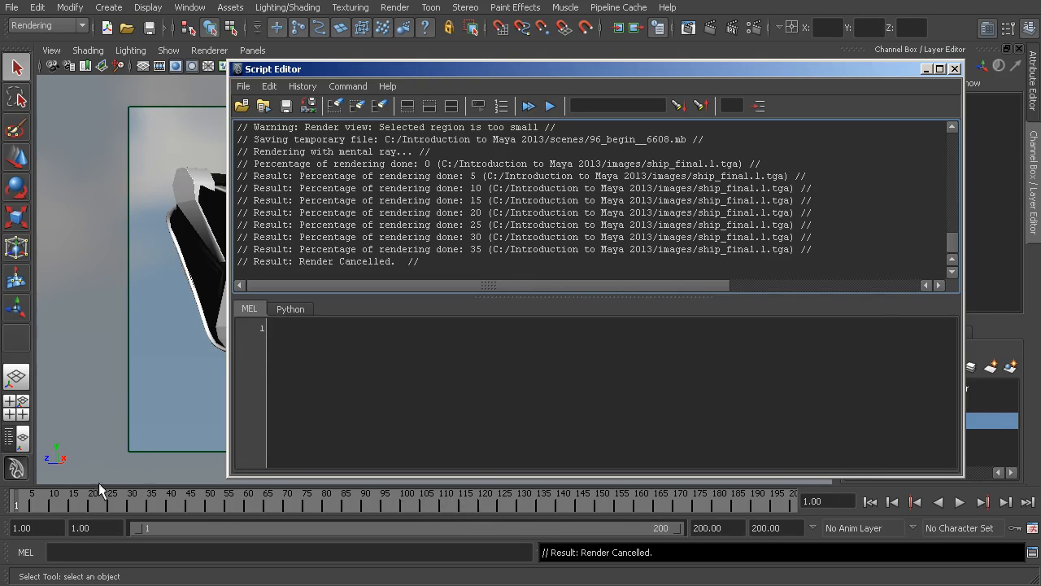
{"action": "left_click", "coordinate": [754, 27]}
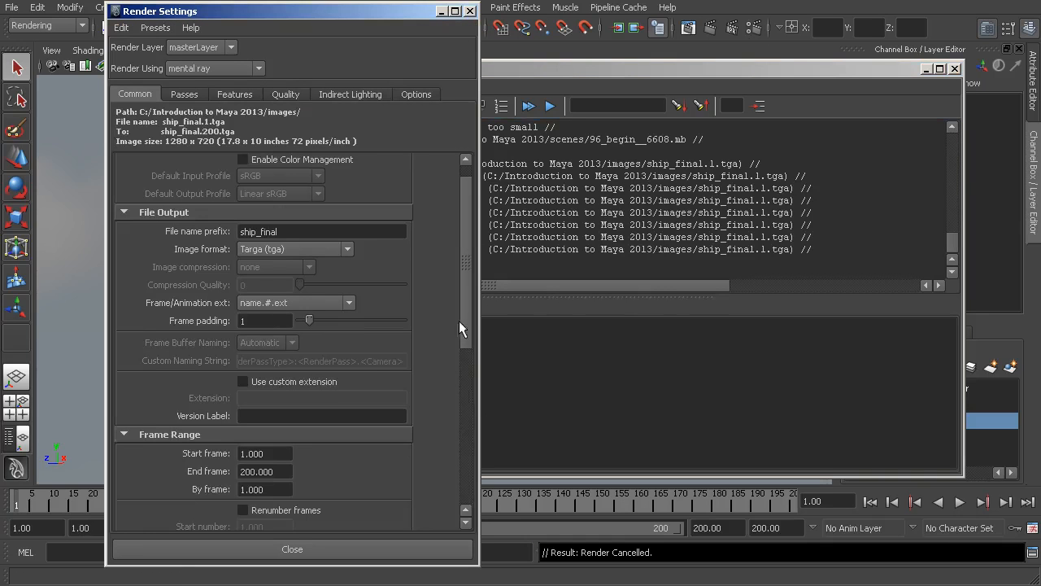
{"action": "scroll", "coordinate": [462, 326], "scroll_direction": "down", "scroll_amount": 2}
{"action": "double_click", "coordinate": [284, 408]}
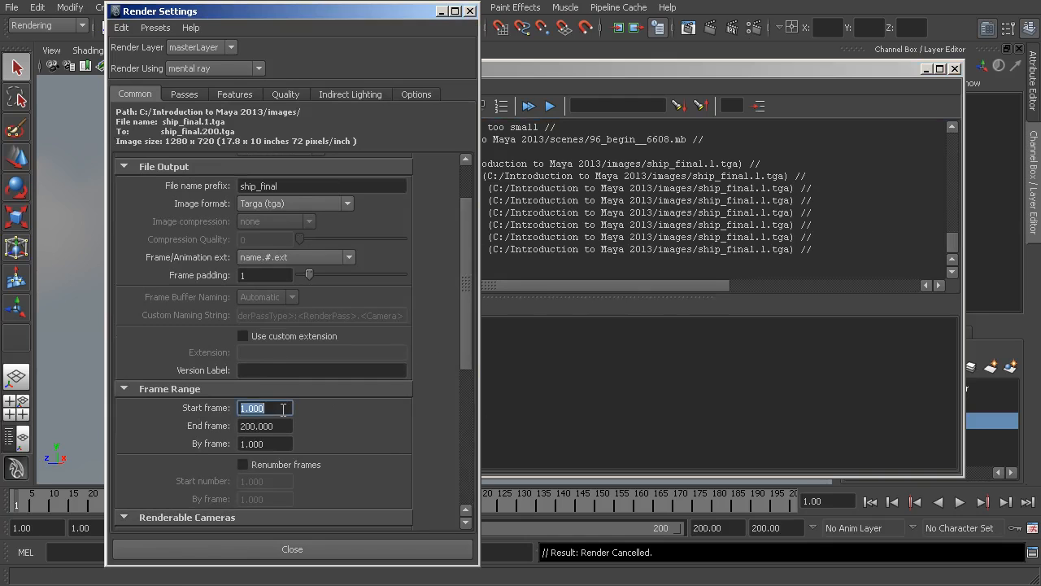
{"action": "type", "text": "10"}
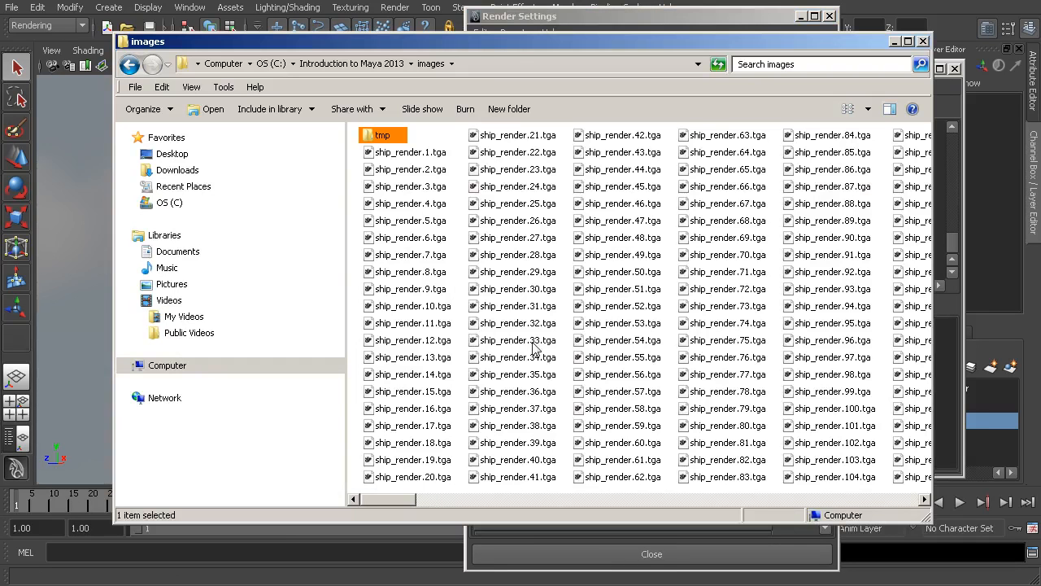
- Switch to the project's images folder and look through the first numbered ship_render Targa files, ship_render.1.tga to ship_render.6.tga
{"action": "left_click", "coordinate": [417, 153]}
{"action": "left_click", "coordinate": [418, 171]}
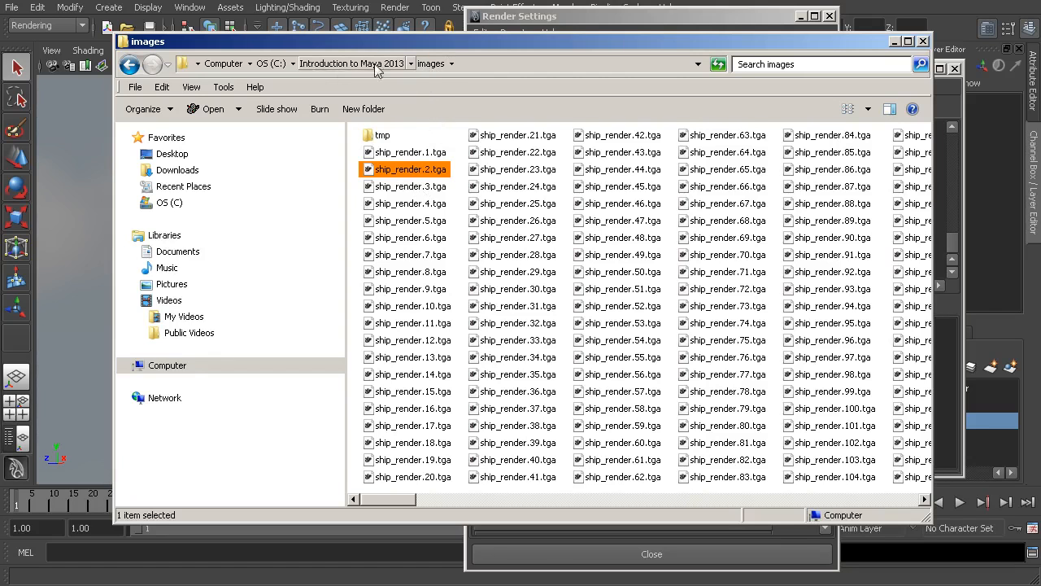
{"action": "left_click", "coordinate": [412, 192]}
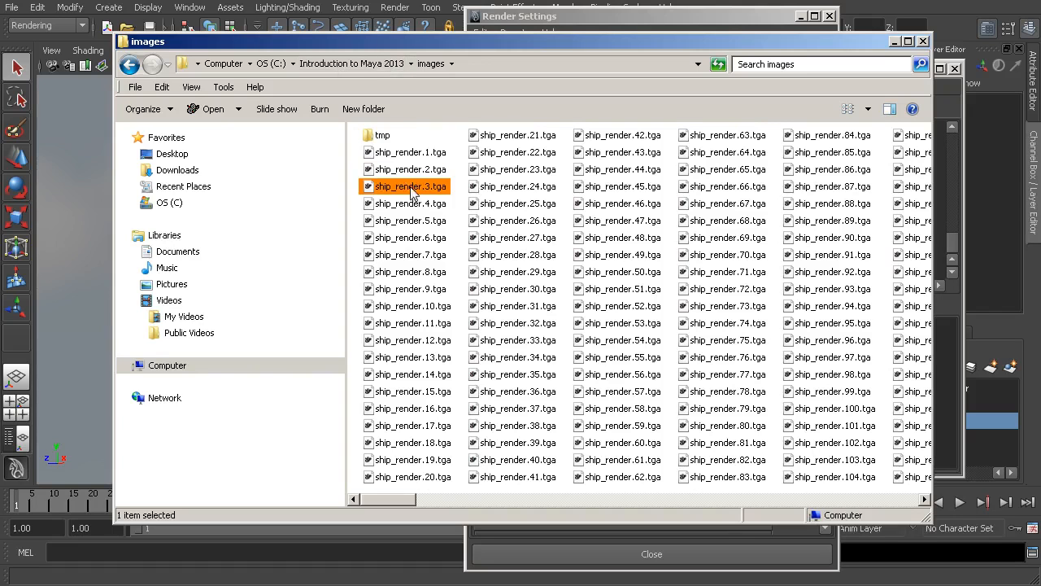
{"action": "left_click", "coordinate": [409, 203]}
{"action": "left_click", "coordinate": [410, 220]}
{"action": "left_click", "coordinate": [409, 237]}
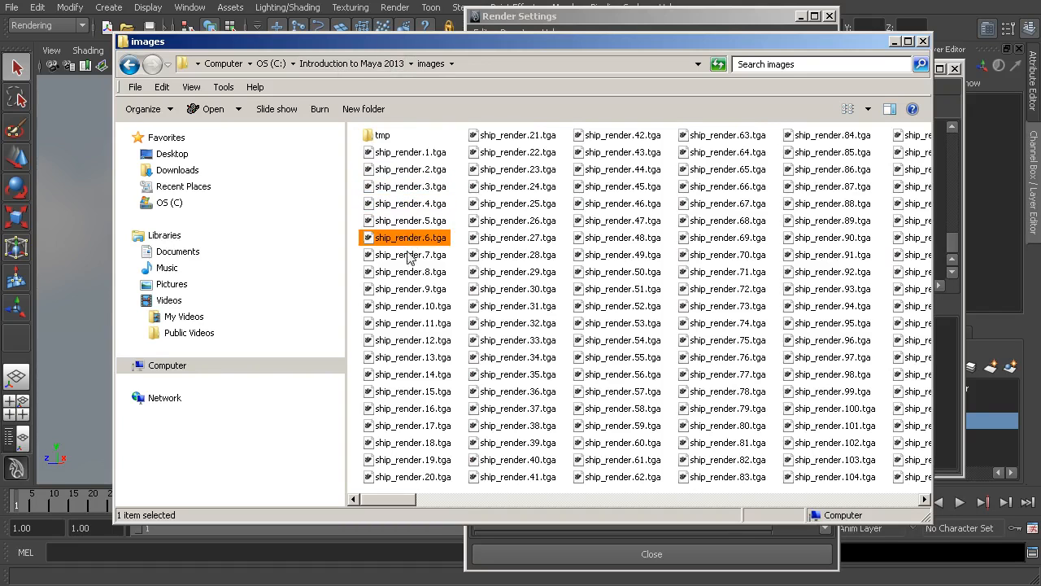
{"action": "left_click_drag", "start_coordinate": [405, 500], "coordinate": [429, 504]}
- Open ship_render.1.tga from the images folder in FCheck and reposition the viewer window
{"action": "left_click", "coordinate": [420, 155]}
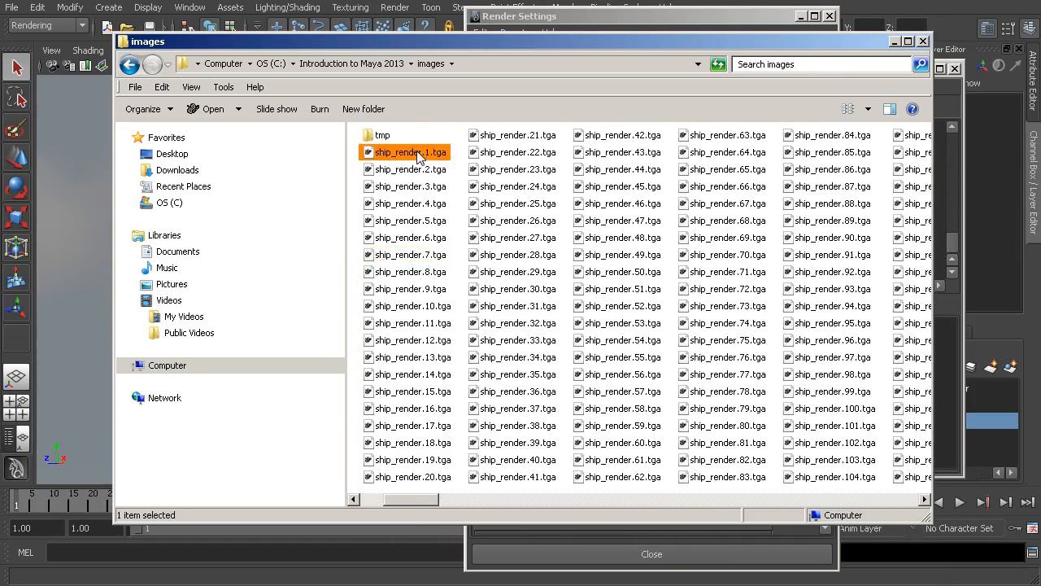
{"action": "double_click", "coordinate": [419, 153]}
{"action": "left_click_drag", "start_coordinate": [492, 37], "coordinate": [596, 0]}
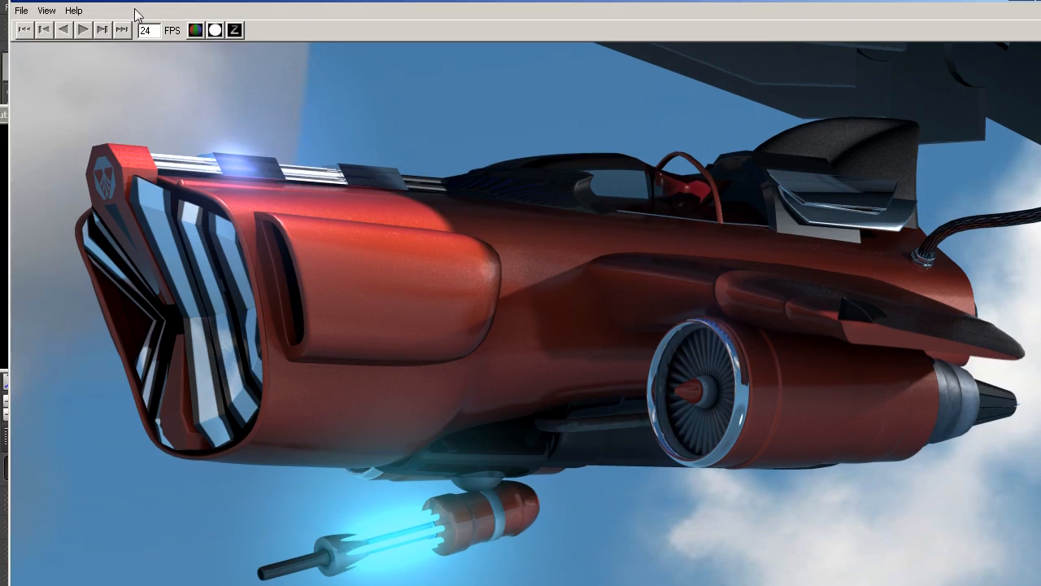
- Play the ship_render sequence as an animation in FCheck starting from ship_render.1.tga, scrub through it and close the viewer
{"action": "left_click", "coordinate": [22, 11]}
{"action": "mouse_move", "coordinate": [74, 10]}
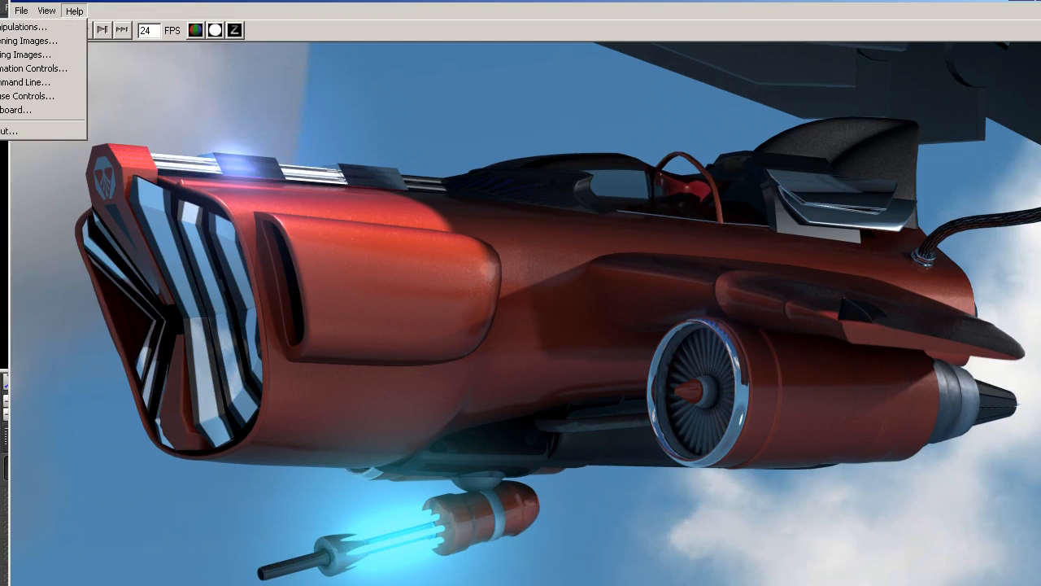
{"action": "key", "text": "Escape"}
{"action": "left_click_drag", "start_coordinate": [237, 1], "coordinate": [344, 10]}
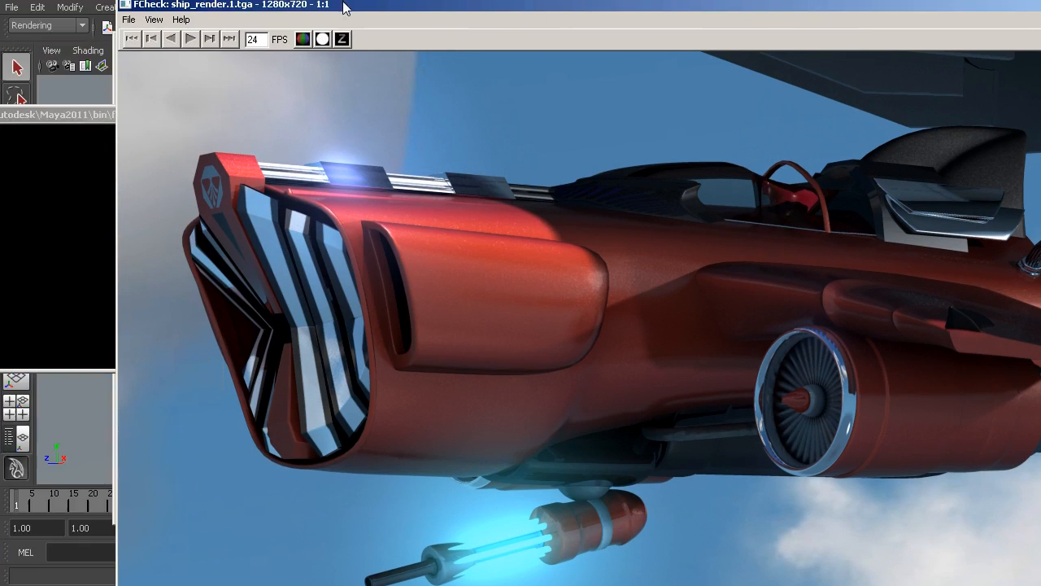
{"action": "left_click", "coordinate": [140, 20]}
{"action": "left_click", "coordinate": [126, 52]}
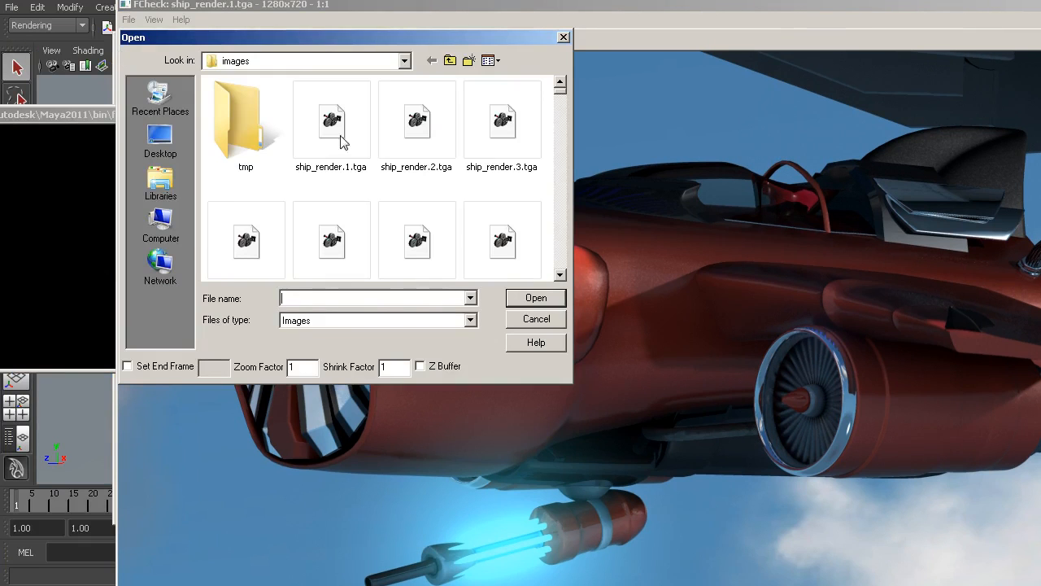
{"action": "double_click", "coordinate": [346, 137]}
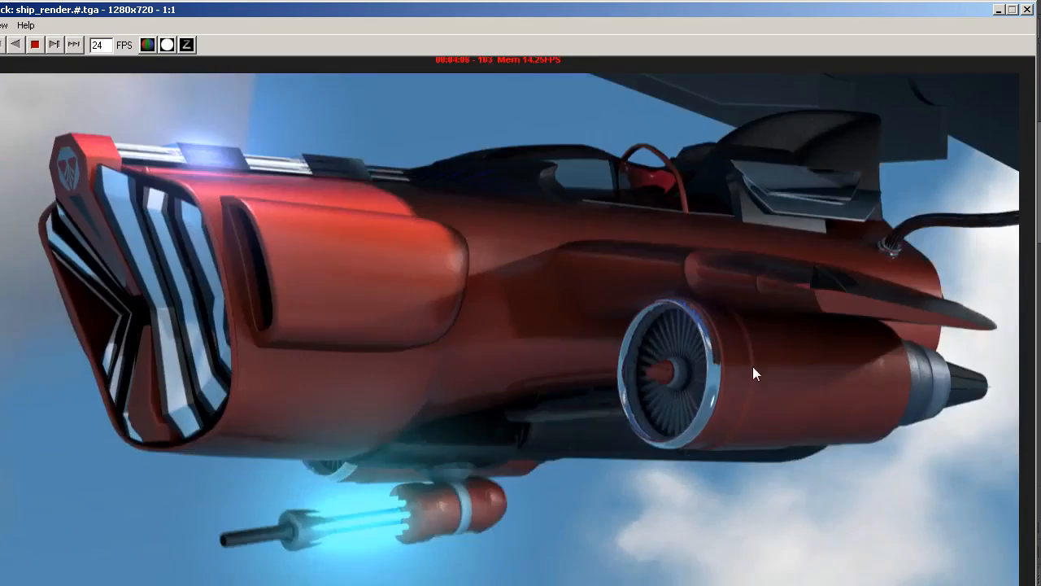
{"action": "left_click_drag", "start_coordinate": [753, 366], "coordinate": [511, 334]}
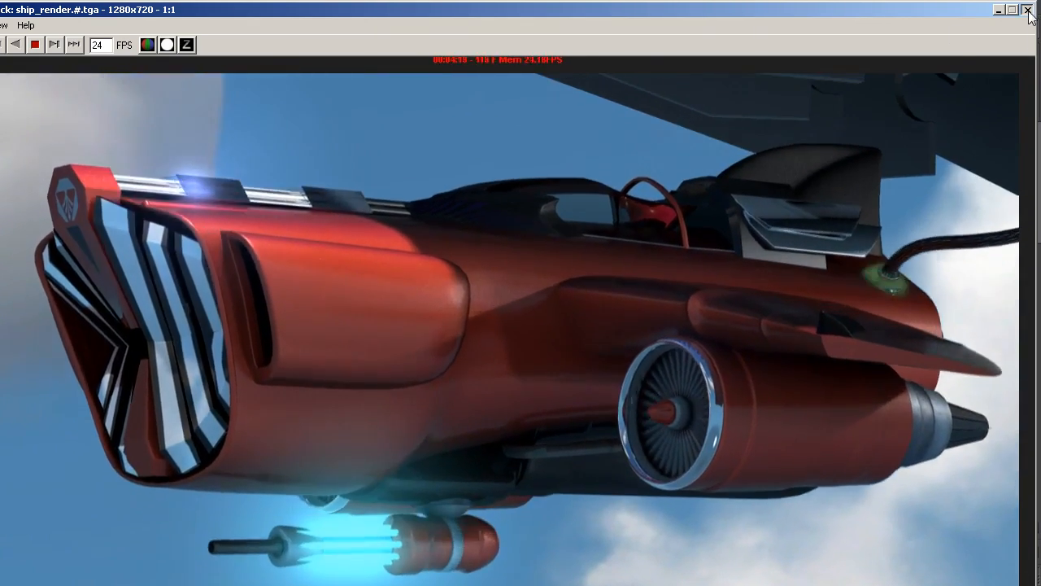
{"action": "left_click", "coordinate": [1027, 10]}
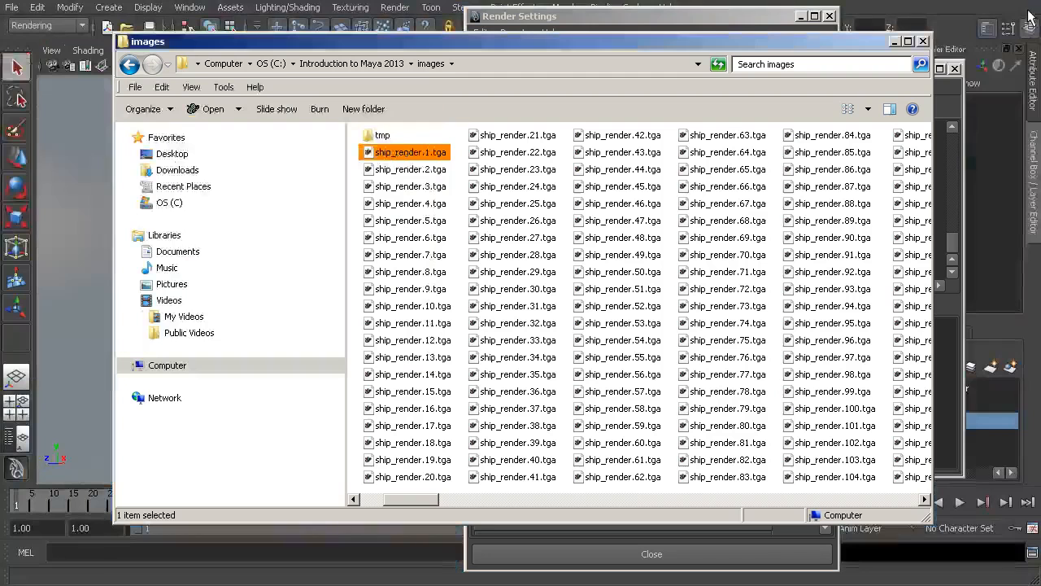
- Go through the numbered frames ship_render.2.tga to ship_render.12.tga one by one, and switch to the Notepad list of compositing programs
{"action": "left_click", "coordinate": [426, 170]}
{"action": "left_click", "coordinate": [426, 187]}
{"action": "left_click", "coordinate": [426, 203]}
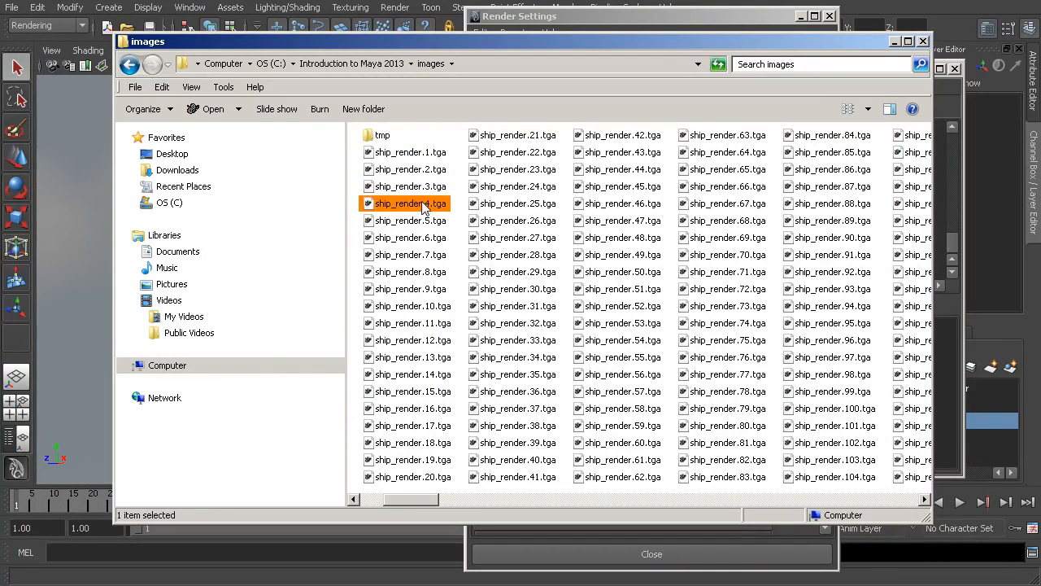
{"action": "left_click", "coordinate": [423, 220]}
{"action": "left_click", "coordinate": [418, 238]}
{"action": "left_click", "coordinate": [415, 256]}
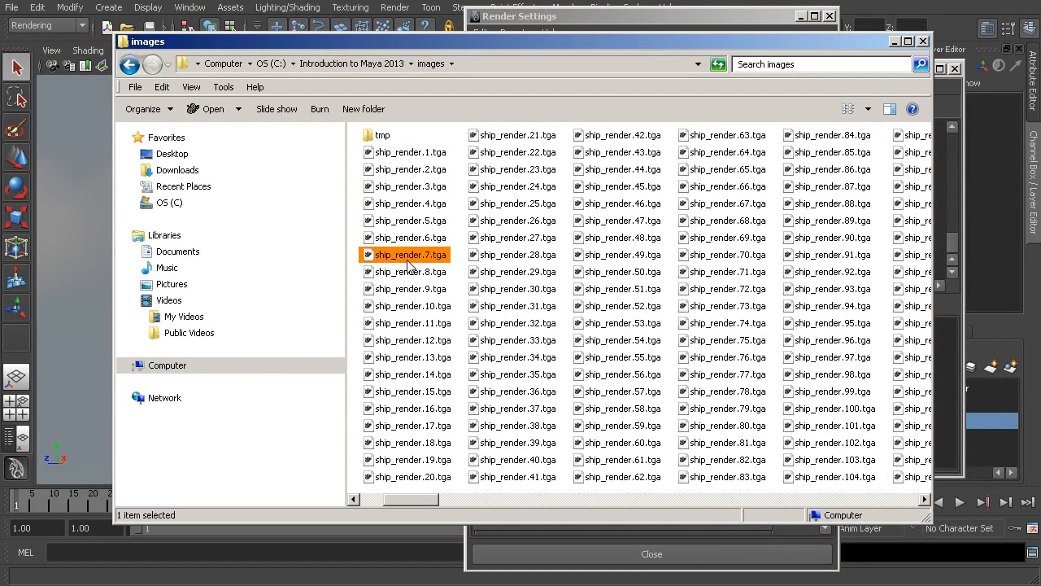
{"action": "left_click", "coordinate": [411, 274]}
{"action": "left_click", "coordinate": [410, 290]}
{"action": "left_click", "coordinate": [409, 306]}
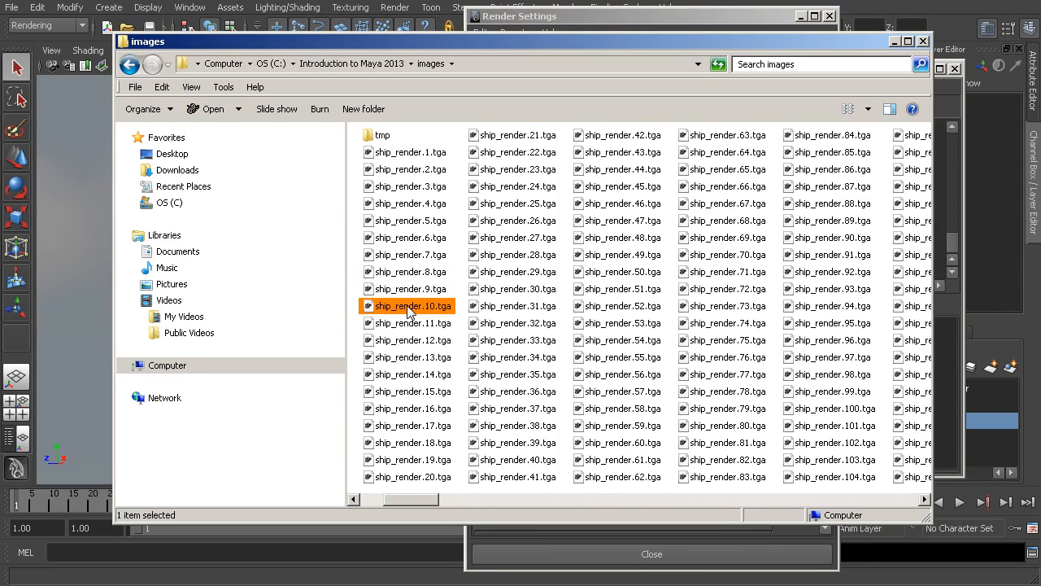
{"action": "left_click", "coordinate": [410, 324]}
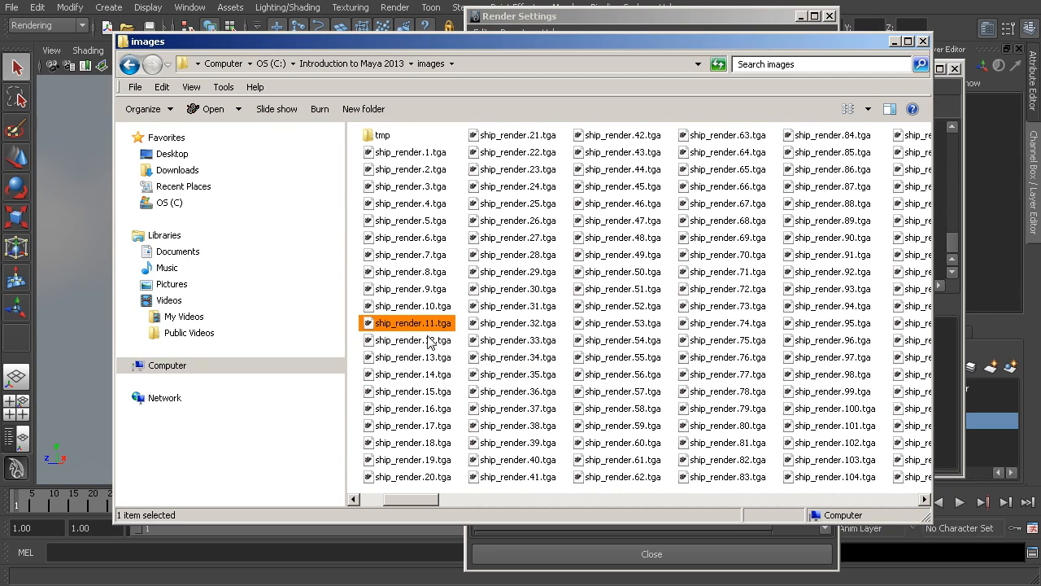
{"action": "left_click", "coordinate": [430, 342]}
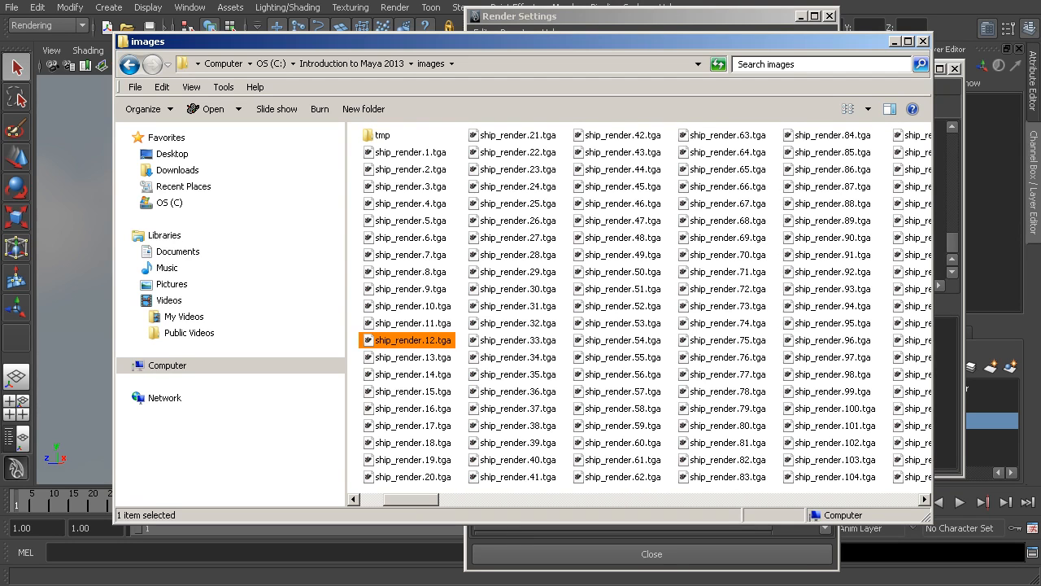
{"action": "key", "text": "alt+Tab"}
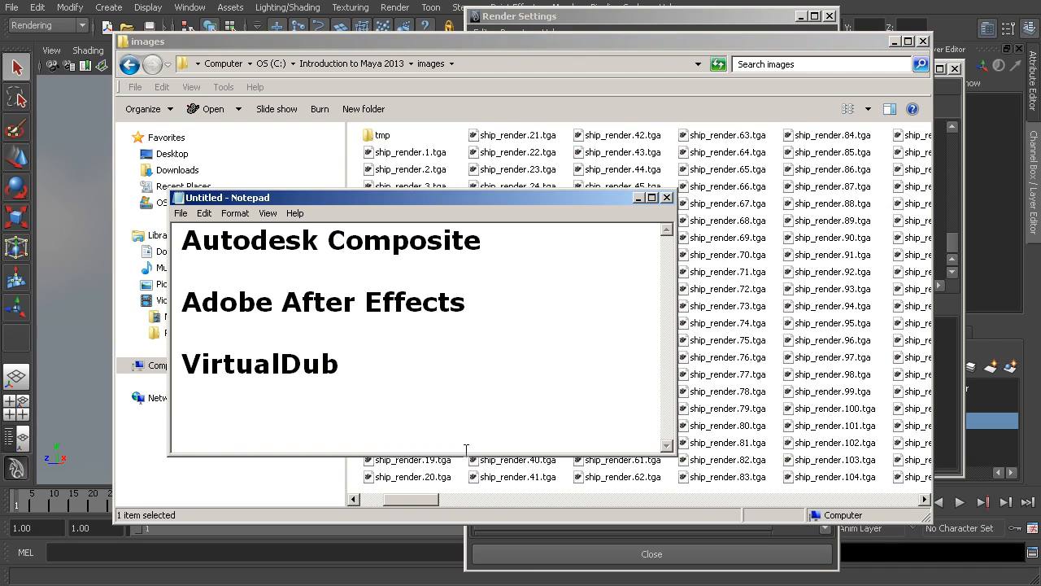